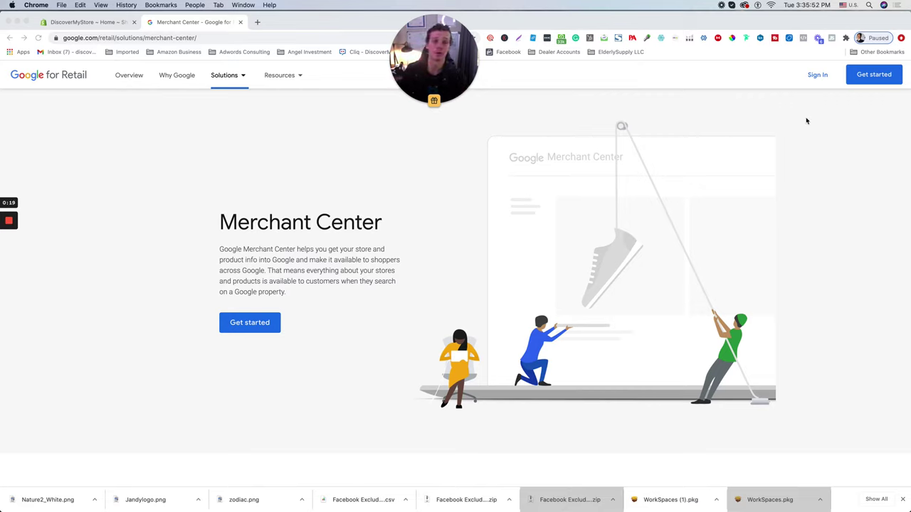
- Sign in to Merchant Center and collapse the 'Let's get you set up' checklist on the overview
left_click(817, 75)
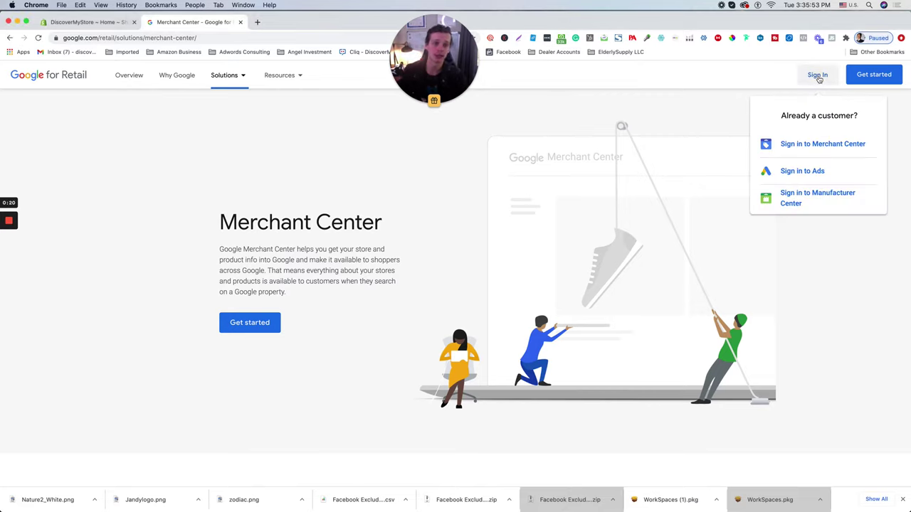
left_click(815, 144)
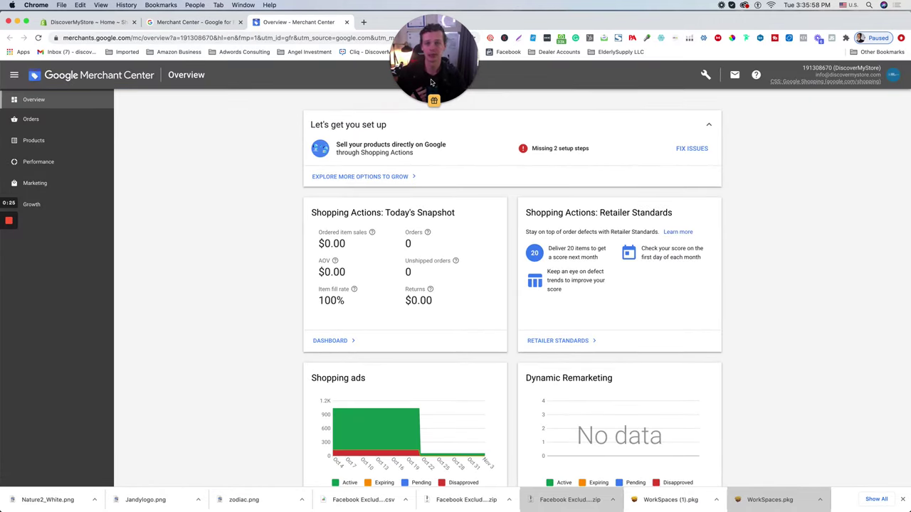
left_click(701, 131)
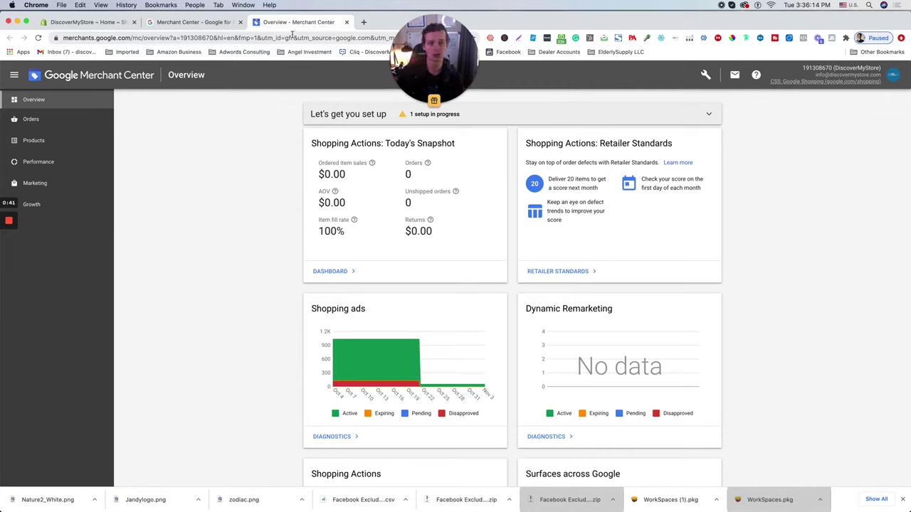
- In the Shopify admin, find and open the Flexify: Facebook Product Feed app
left_click(100, 22)
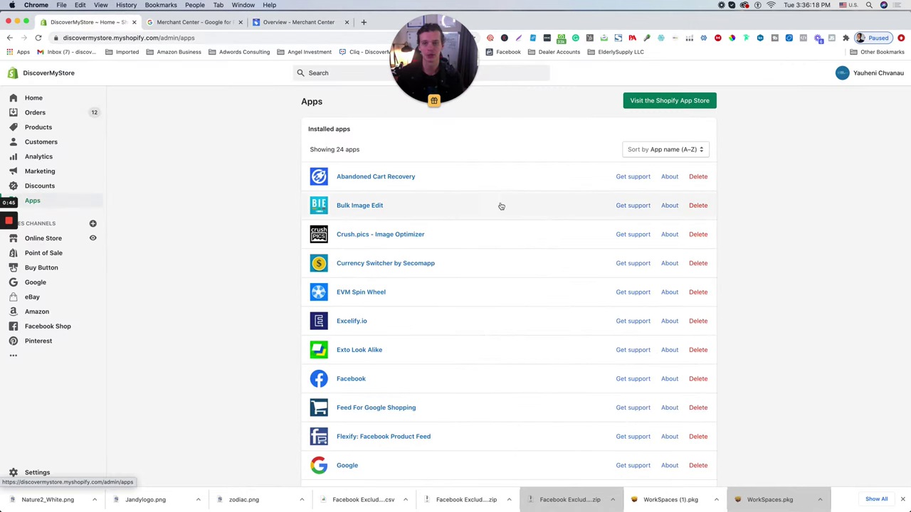
scroll(440, 363, "down", 1)
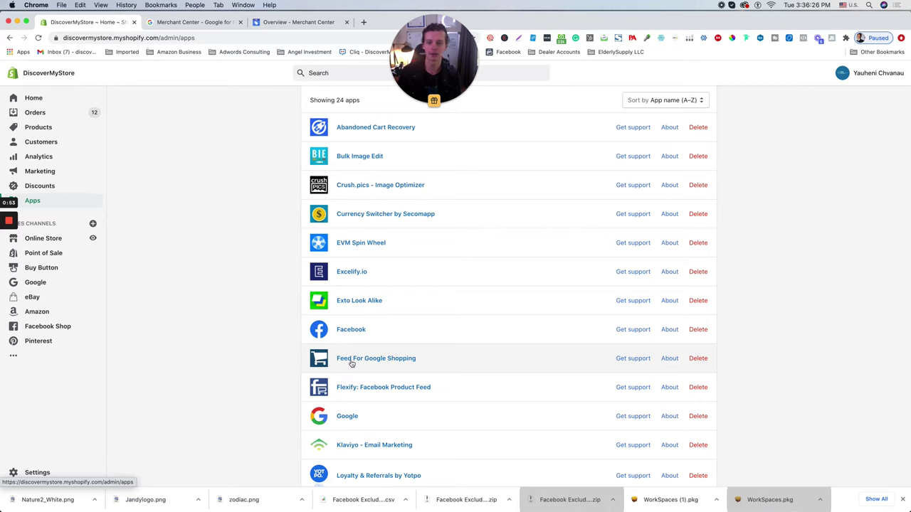
scroll(441, 377, "down", 1)
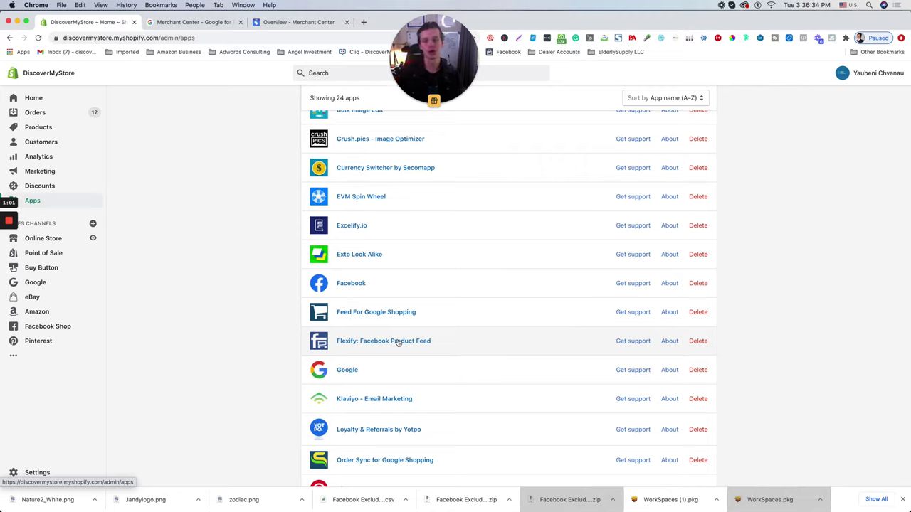
right_click(346, 342)
left_click_drag(348, 341, 365, 342)
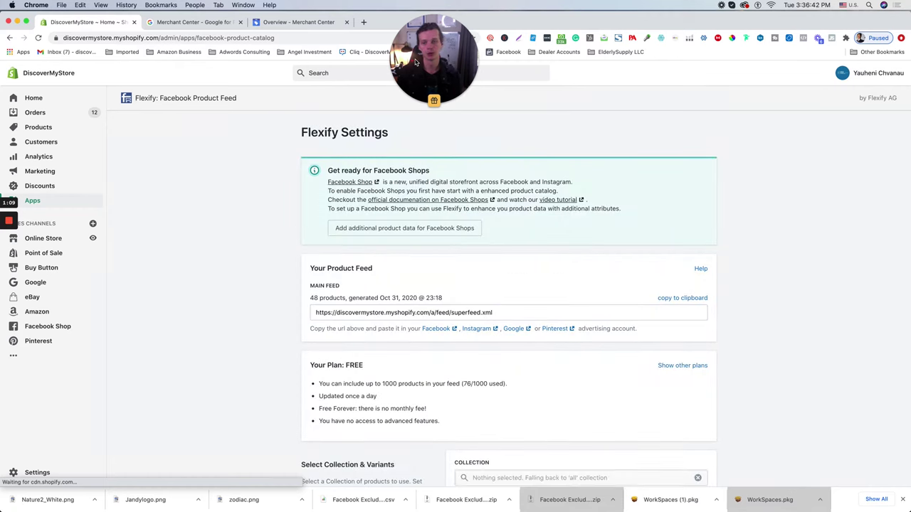
- Copy the Flexify main feed URL to the clipboard
scroll(490, 205, "down", 1)
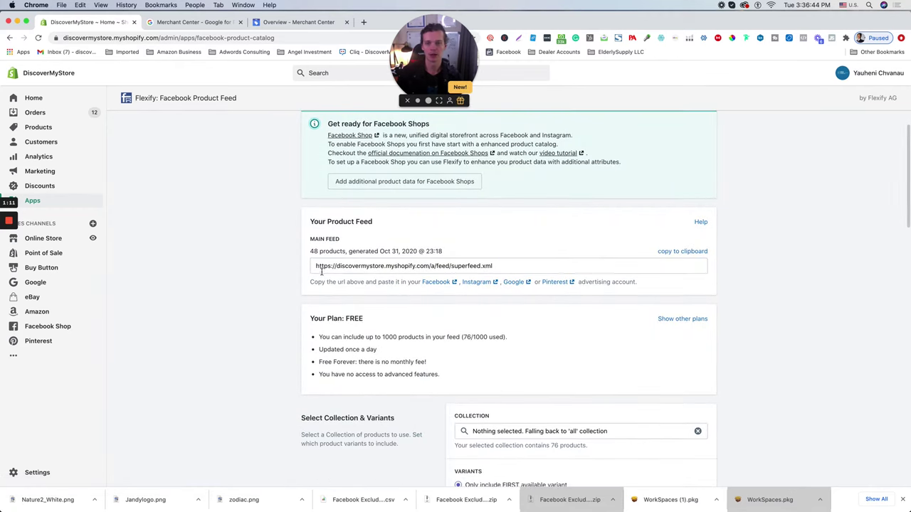
left_click_drag(316, 265, 500, 265)
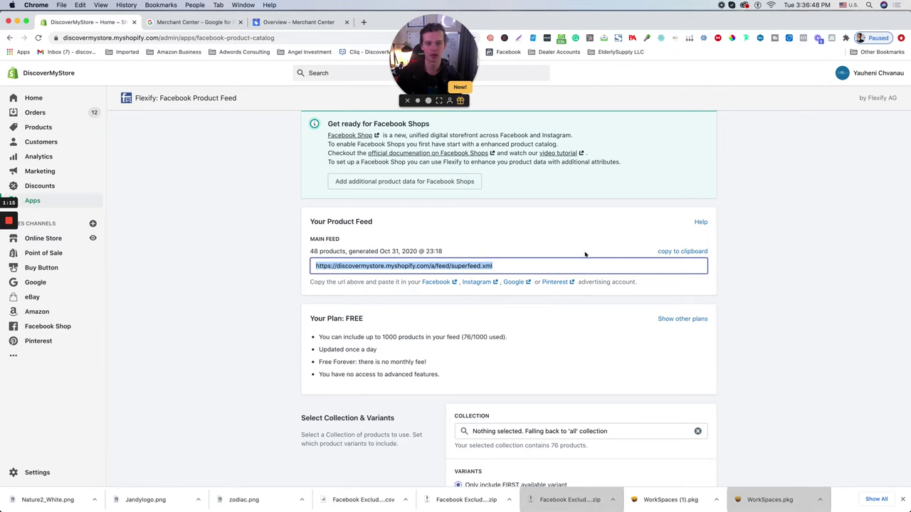
left_click(679, 251)
- Enable 'Use SEO Titles & Descriptions' for products in the feed
scroll(431, 285, "down", 3)
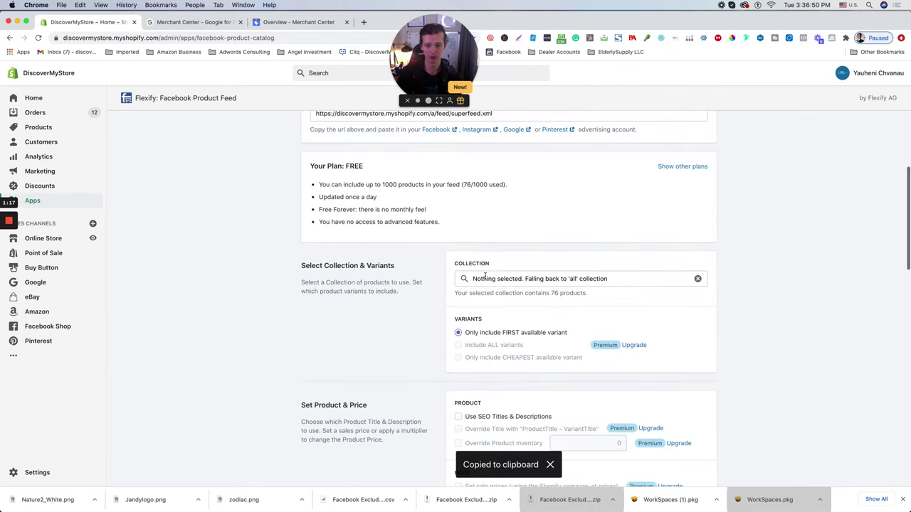
scroll(525, 275, "up", 2)
scroll(516, 273, "down", 2)
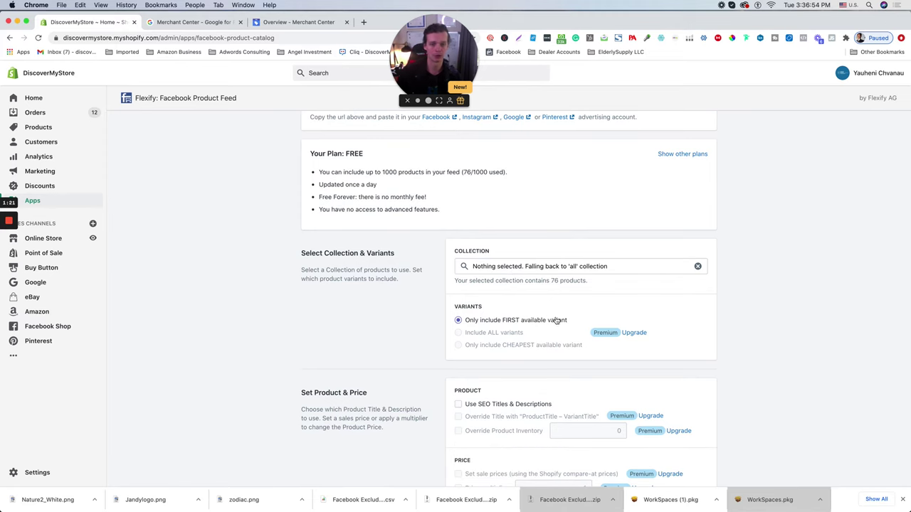
scroll(588, 321, "down", 1)
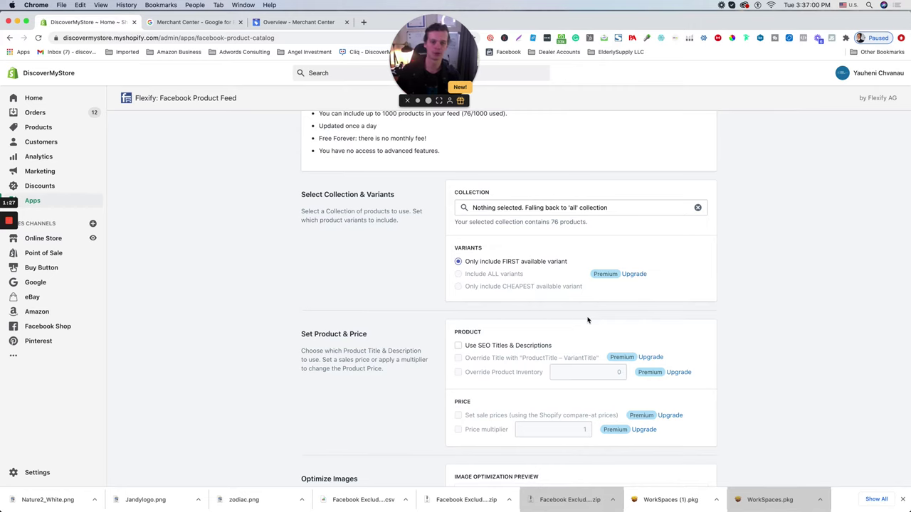
scroll(588, 321, "down", 1)
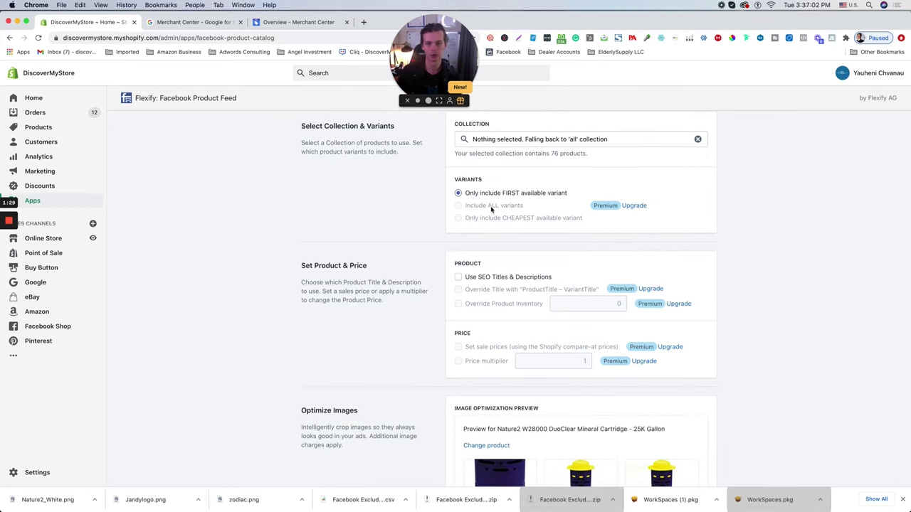
left_click(471, 279)
scroll(573, 292, "down", 1)
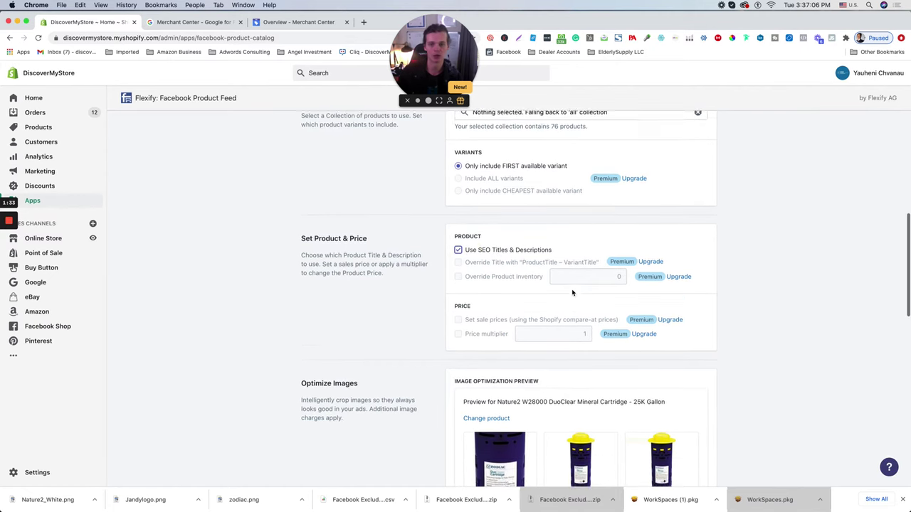
scroll(520, 287, "down", 3)
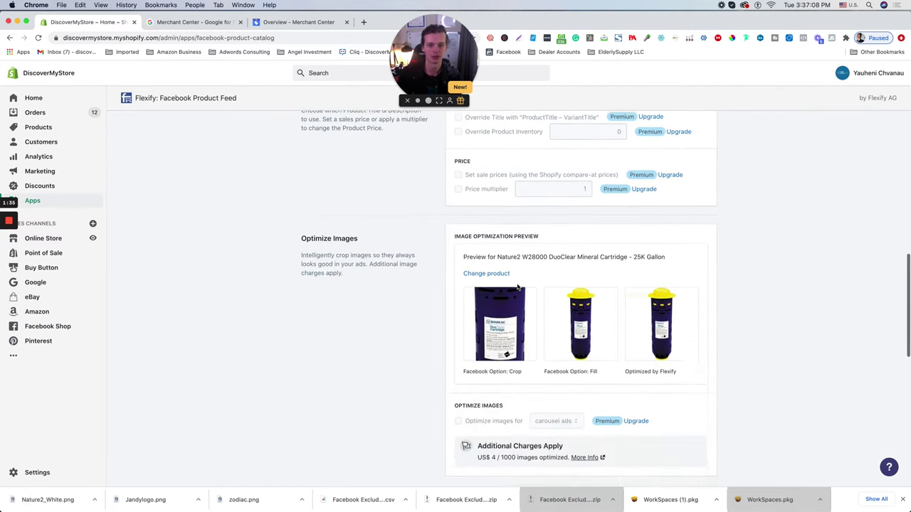
scroll(517, 287, "down", 5)
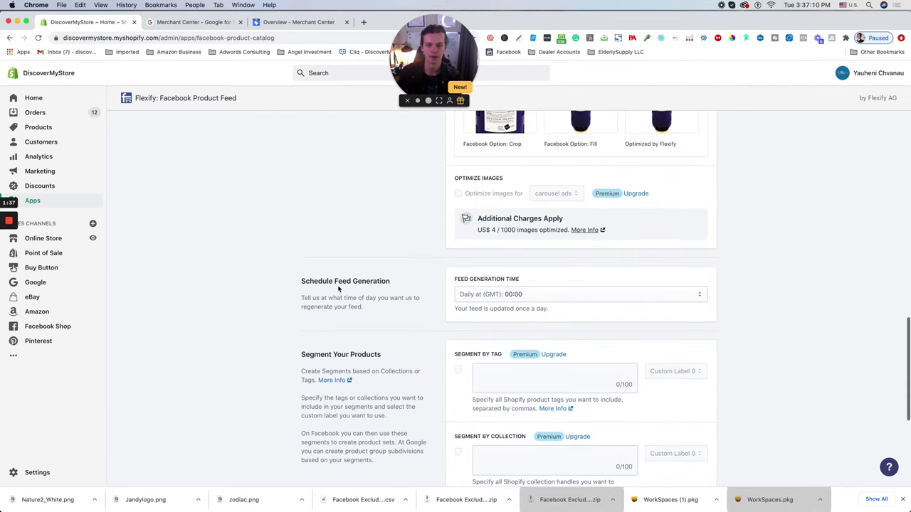
- Set the daily feed generation time to 02:00
left_click(526, 293)
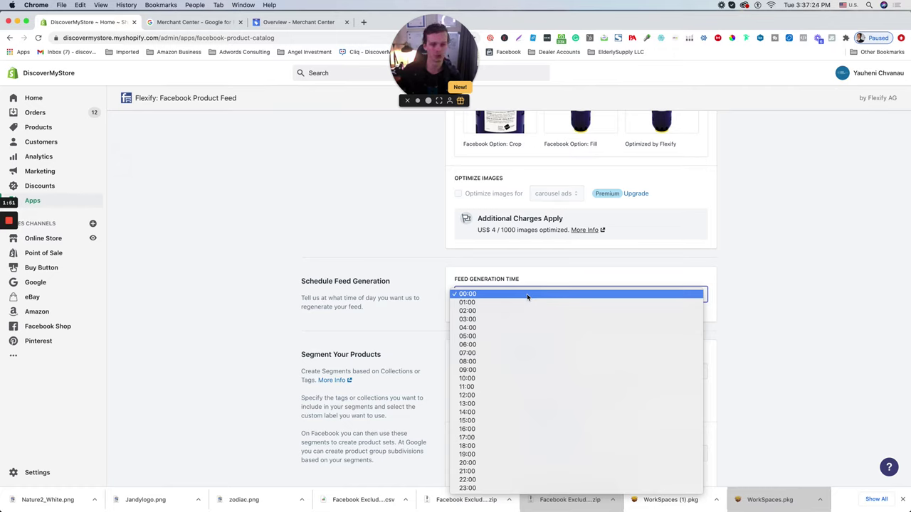
left_click(429, 278)
left_click(488, 295)
left_click(500, 312)
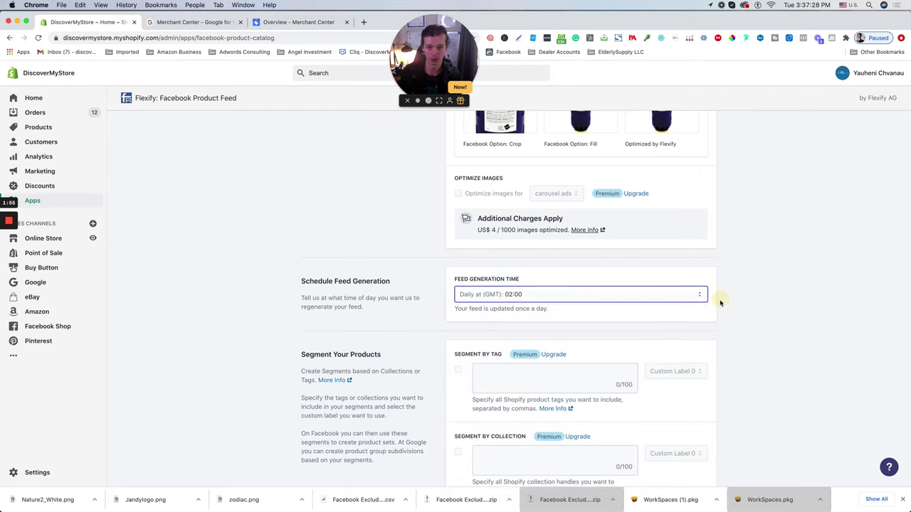
- Save settings, generate the 76-product feed, and copy its URL
scroll(719, 307, "down", 6)
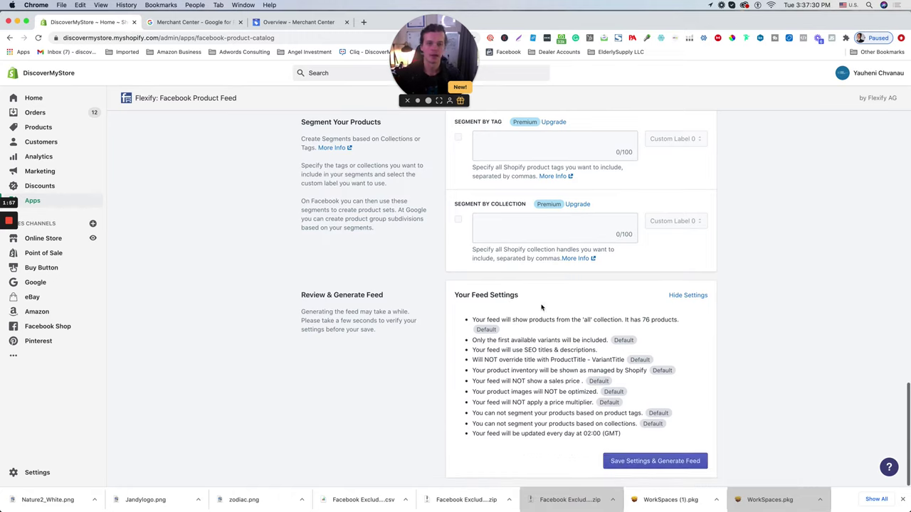
left_click(654, 463)
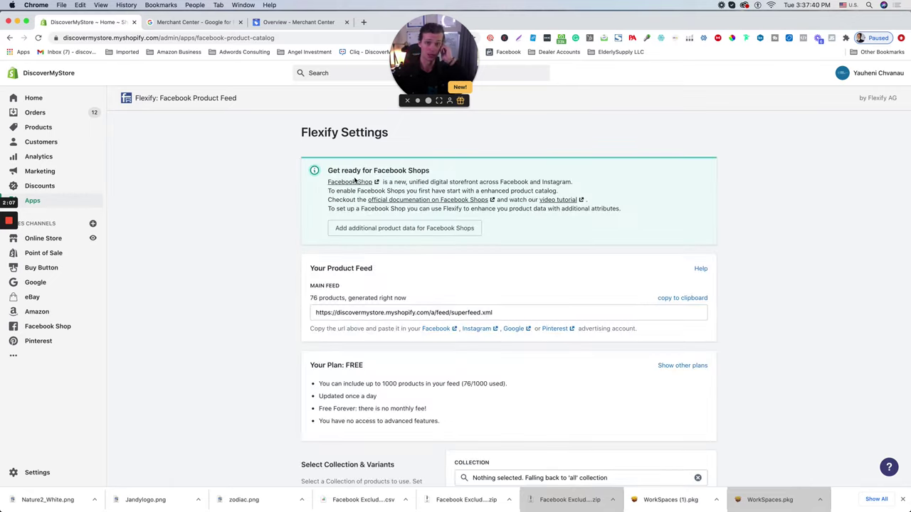
left_click(675, 300)
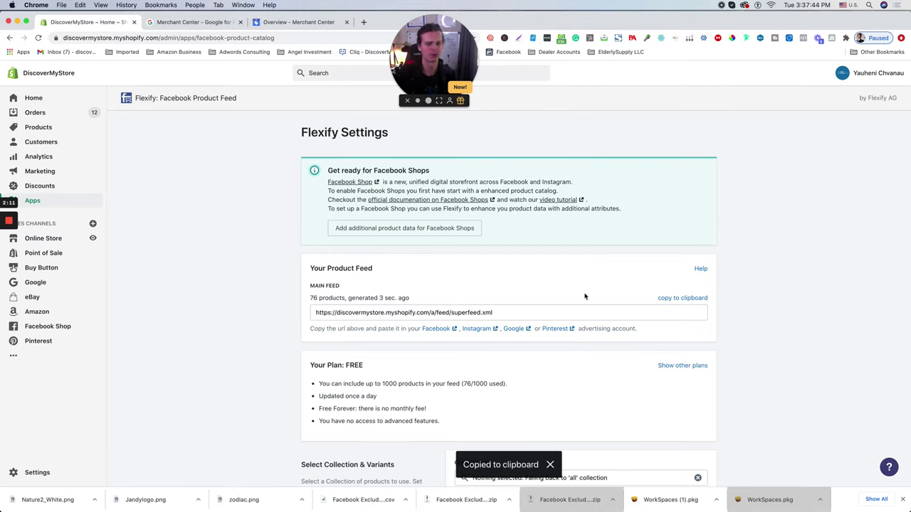
left_click(683, 297)
- In Merchant Center, go to Products > Feeds and start a new primary feed
left_click(296, 22)
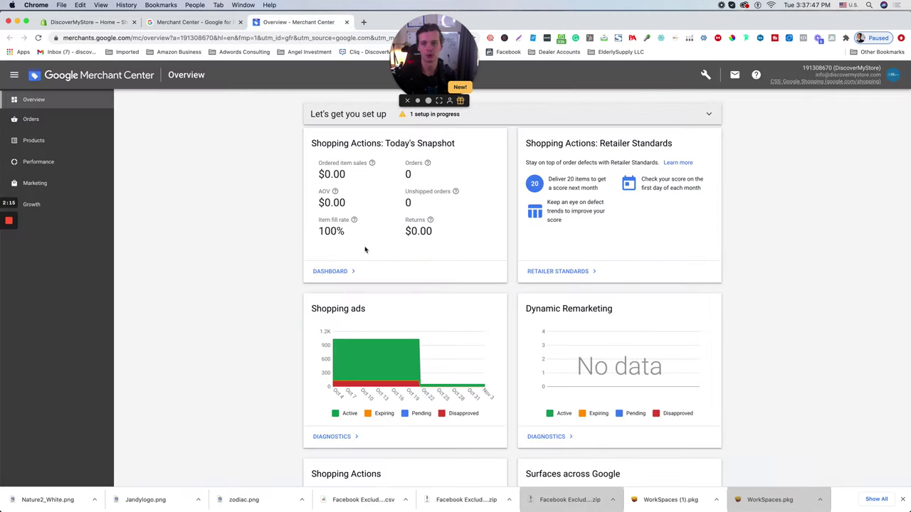
left_click(33, 142)
left_click(39, 183)
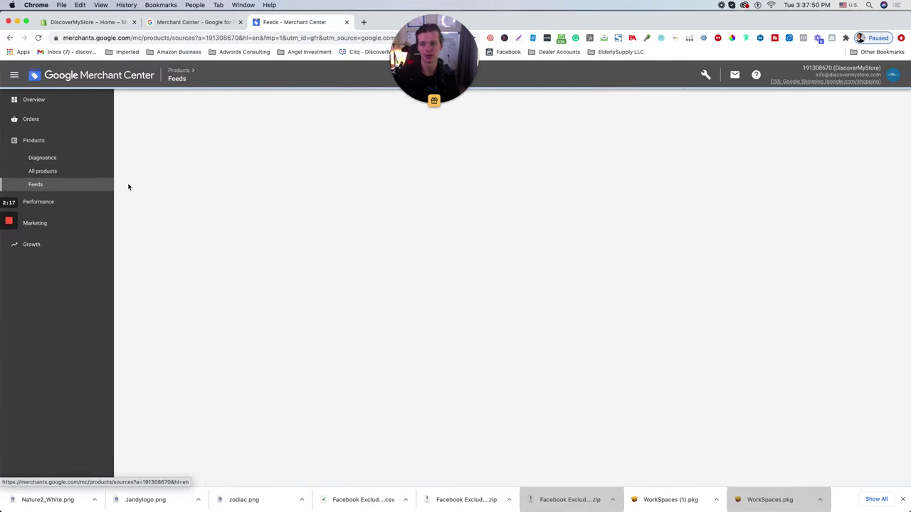
left_click(134, 143)
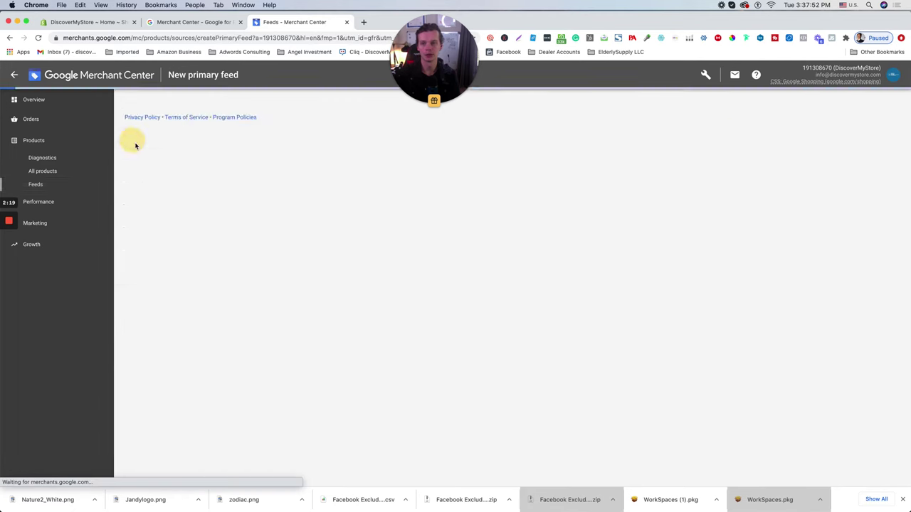
- Keep United States, set language to English, and deselect Shopping Actions
left_click(321, 230)
left_click(298, 240)
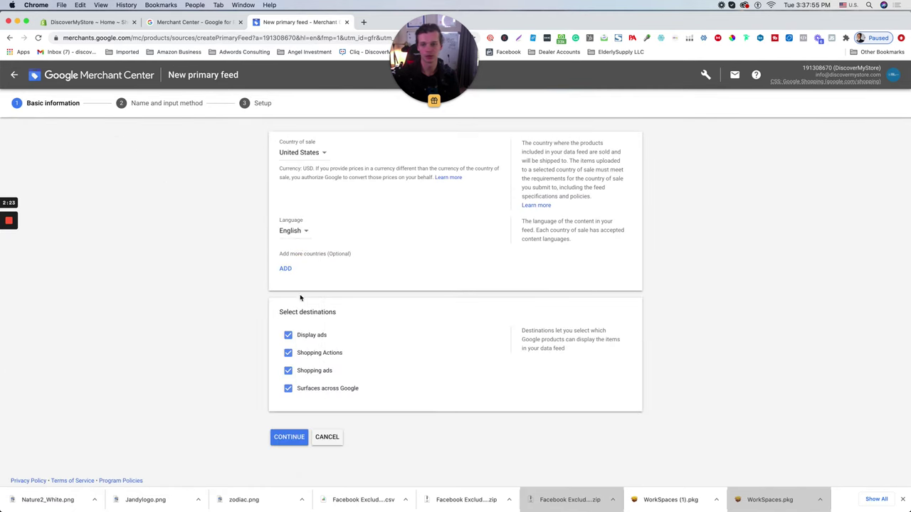
left_click(289, 354)
left_click_drag(298, 358, 340, 355)
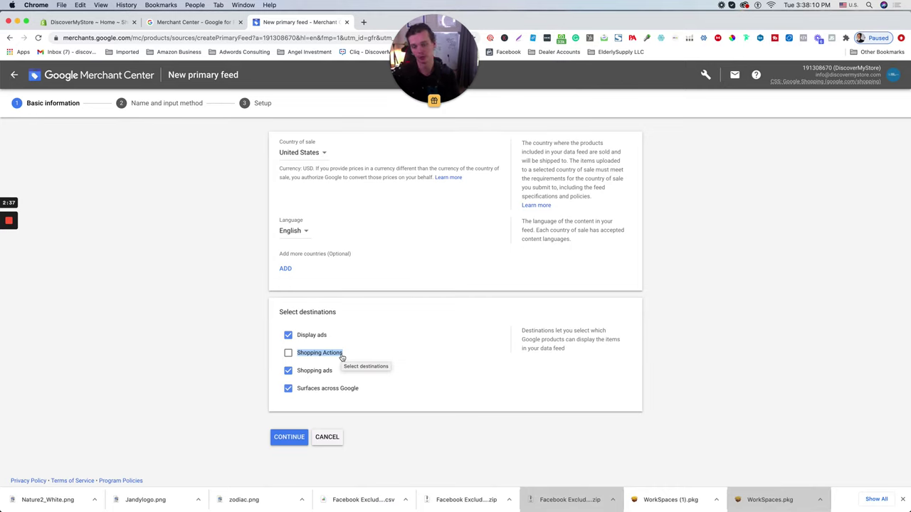
- Name the new primary feed 'DMS - Flexify'
left_click(293, 434)
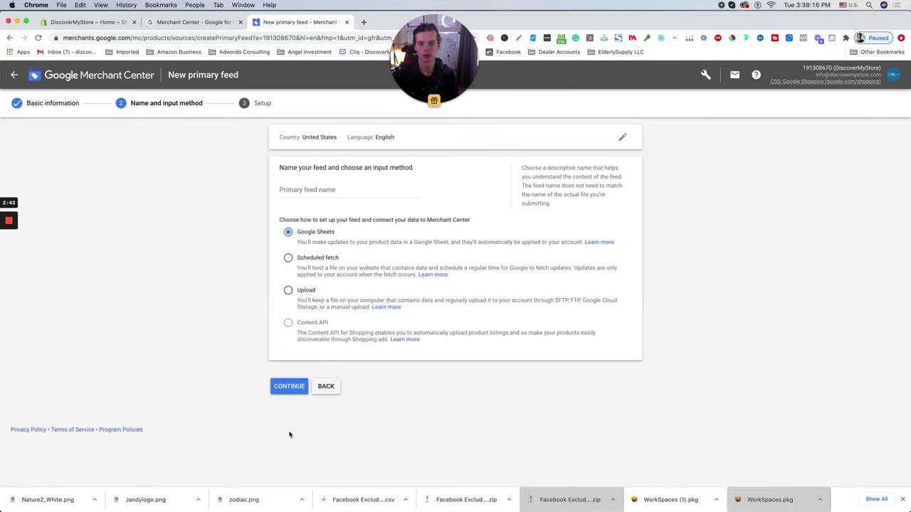
left_click(327, 188)
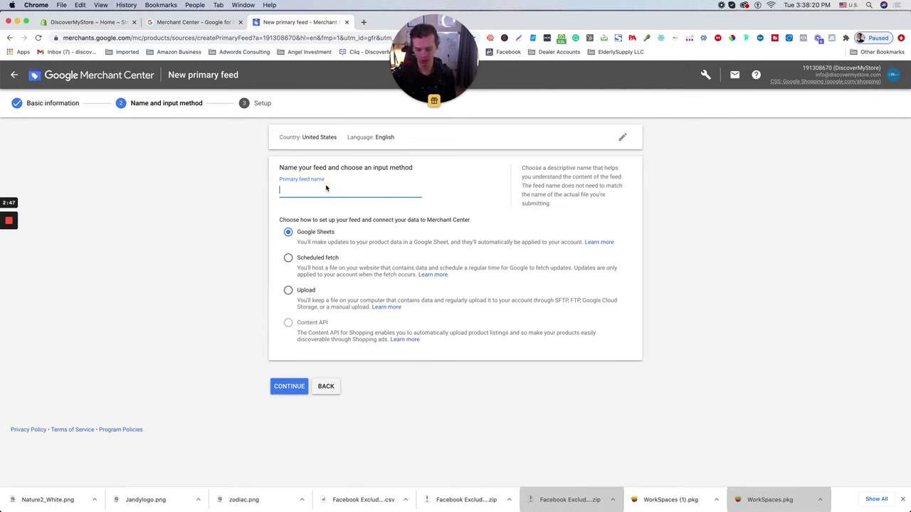
type("DMS")
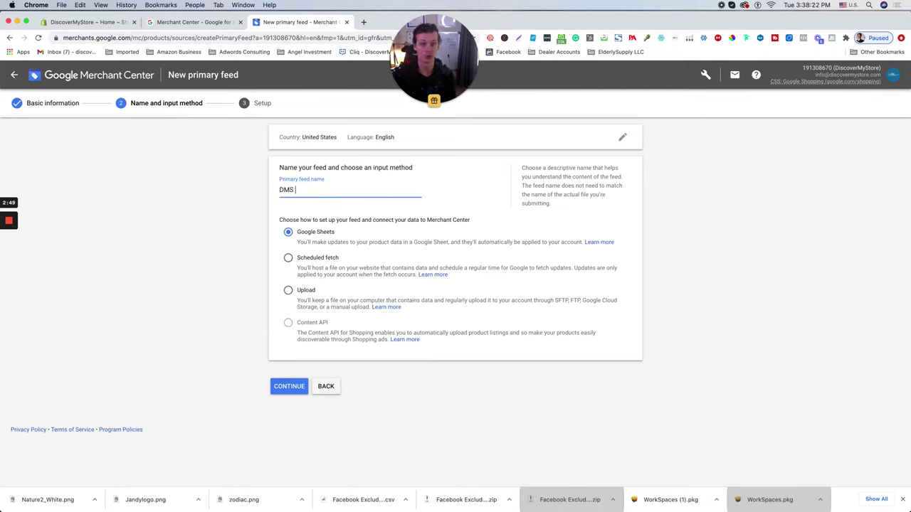
key("XF86AudioLowerVolume")
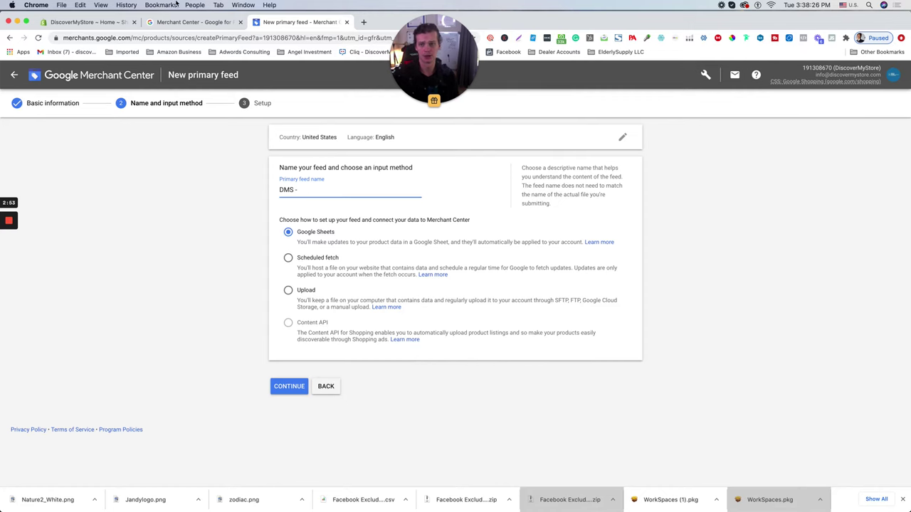
left_click(191, 22)
left_click(93, 22)
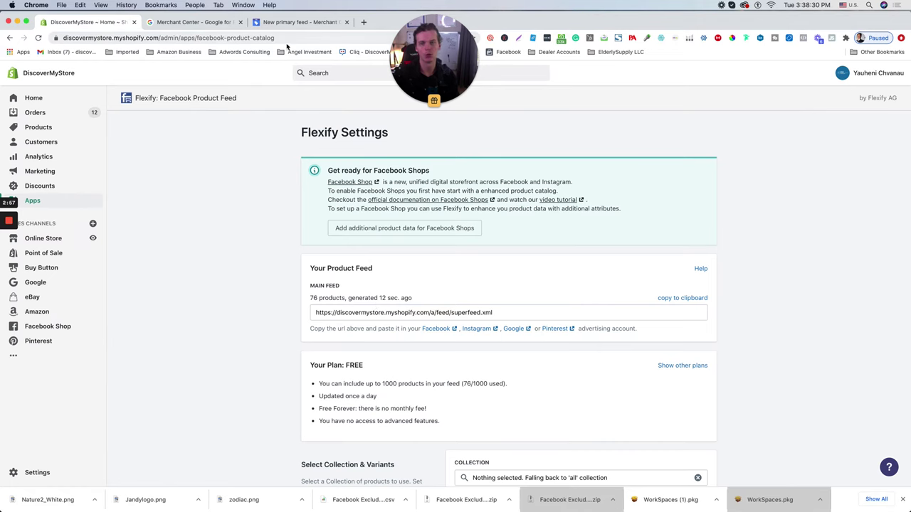
left_click(298, 22)
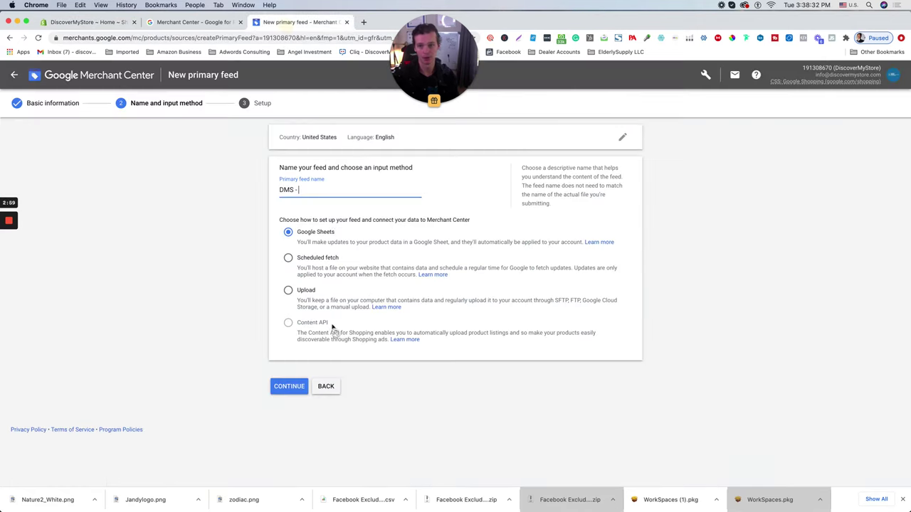
type("D")
key("BackSpace")
type("F")
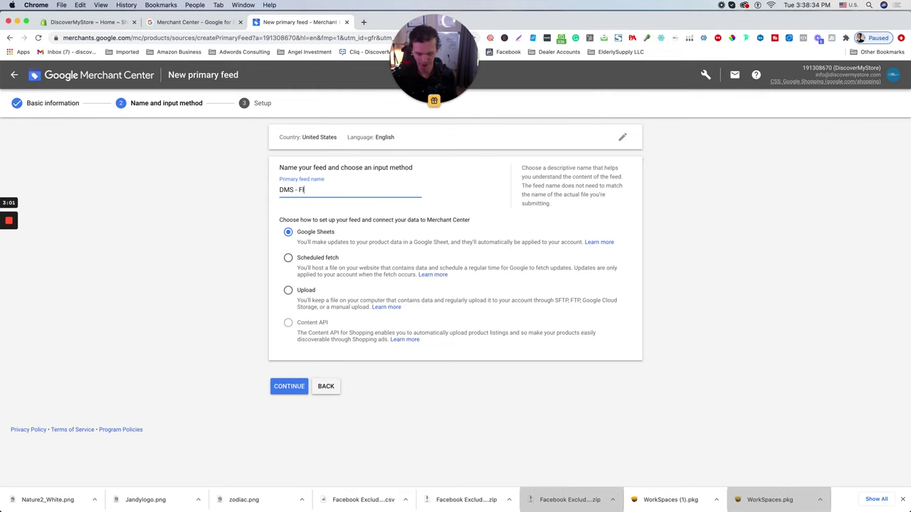
type("lexify")
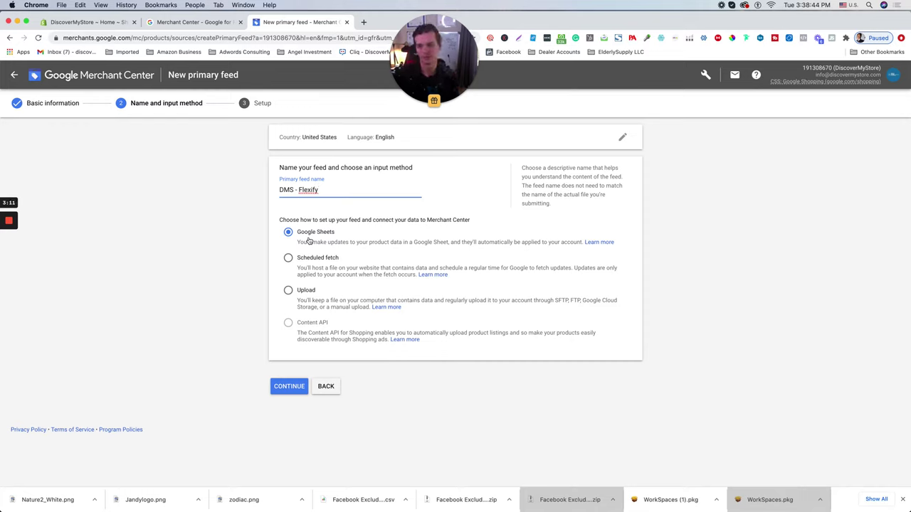
left_click(317, 272)
- Choose Scheduled fetch as the feed's input method
left_click(316, 271)
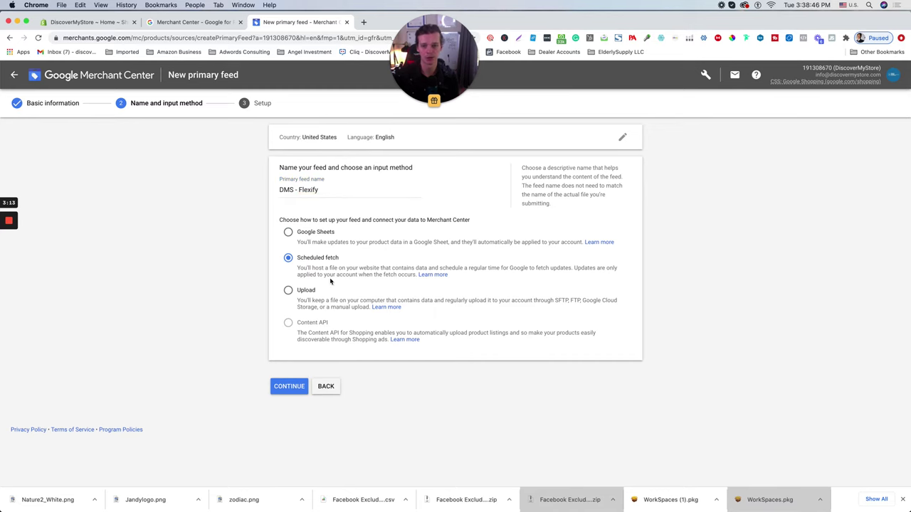
left_click(192, 22)
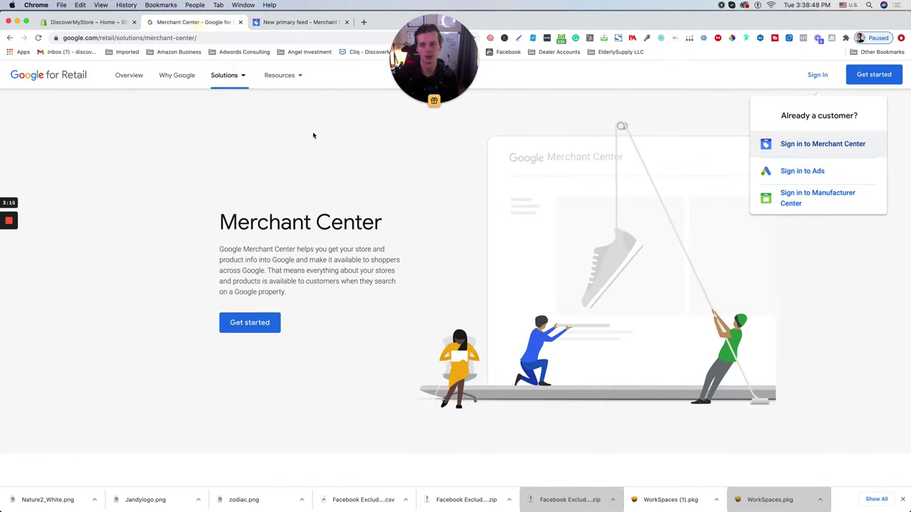
left_click(91, 26)
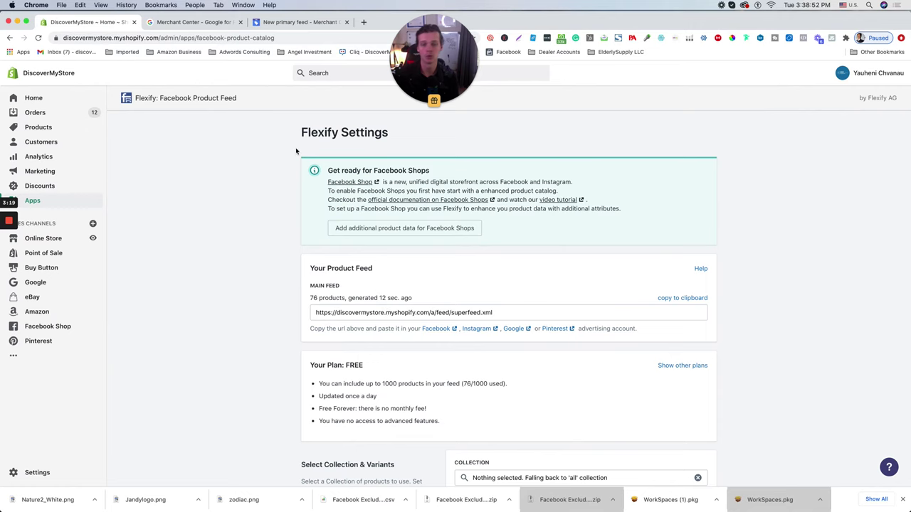
left_click(265, 22)
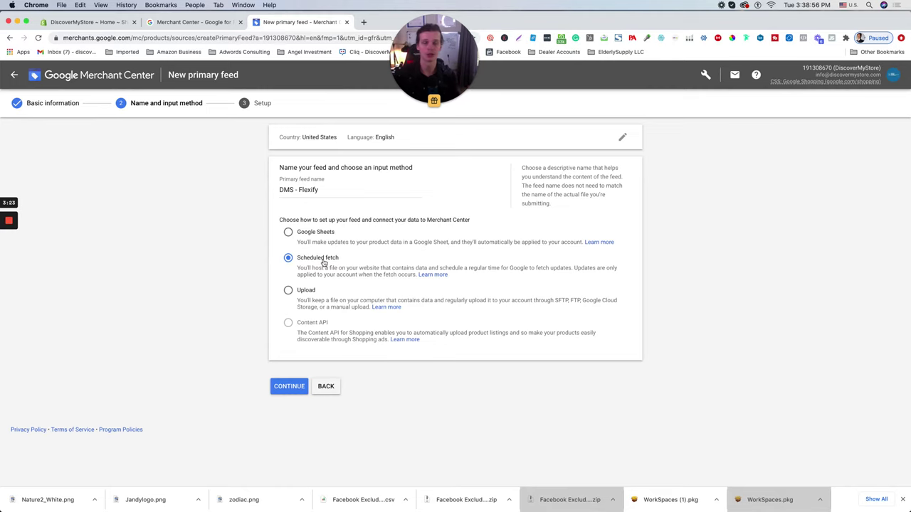
- Enter 'DMS - Flexify' as the feed's file name
left_click(289, 387)
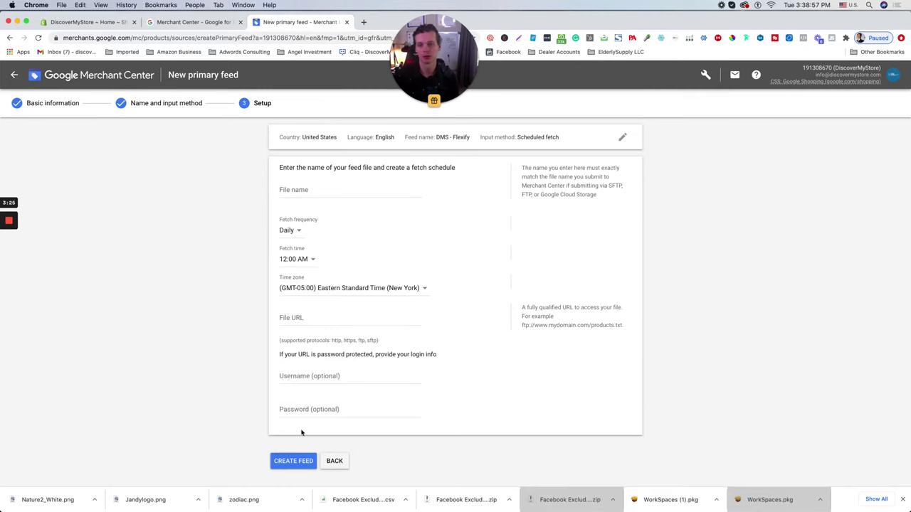
left_click(313, 188)
type("DMS - ")
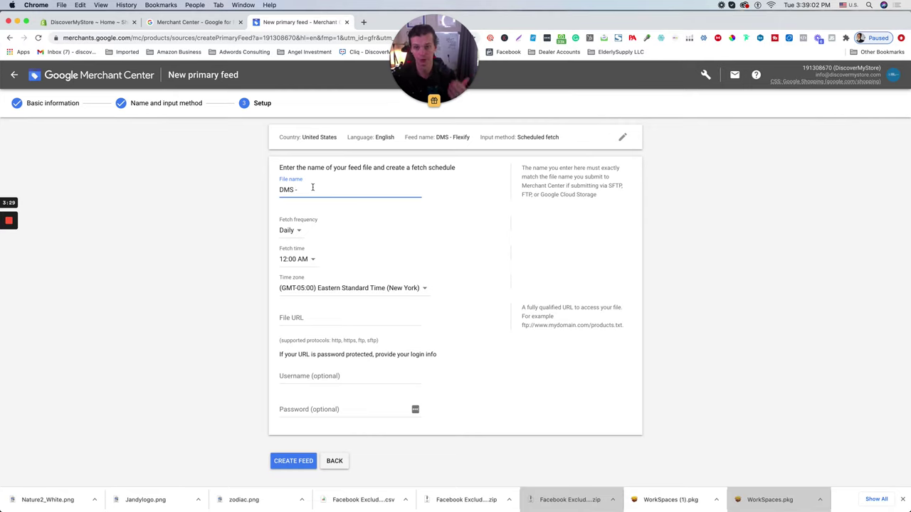
type("Flexif")
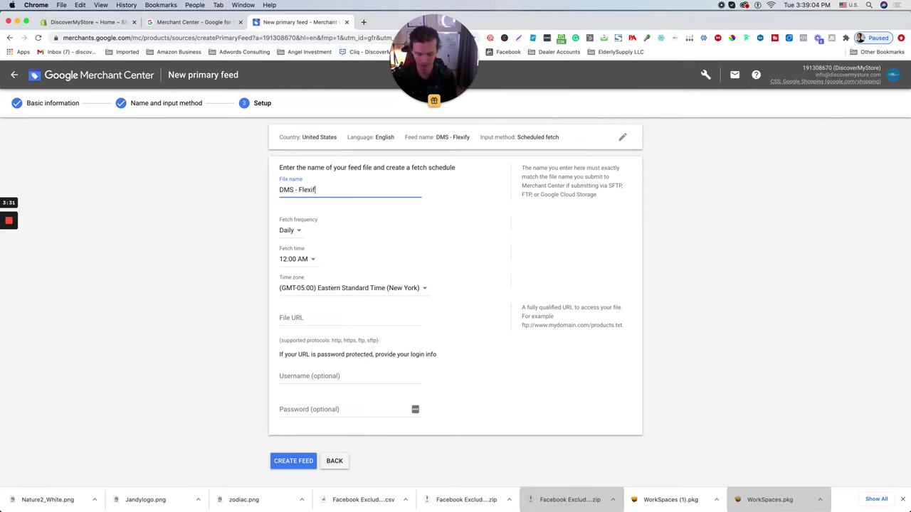
type("y")
- Schedule the daily fetch for 2:00 AM, New York time zone
scroll(251, 311, "down", 1)
left_click(299, 228)
left_click(299, 253)
left_click(295, 227)
left_click(299, 266)
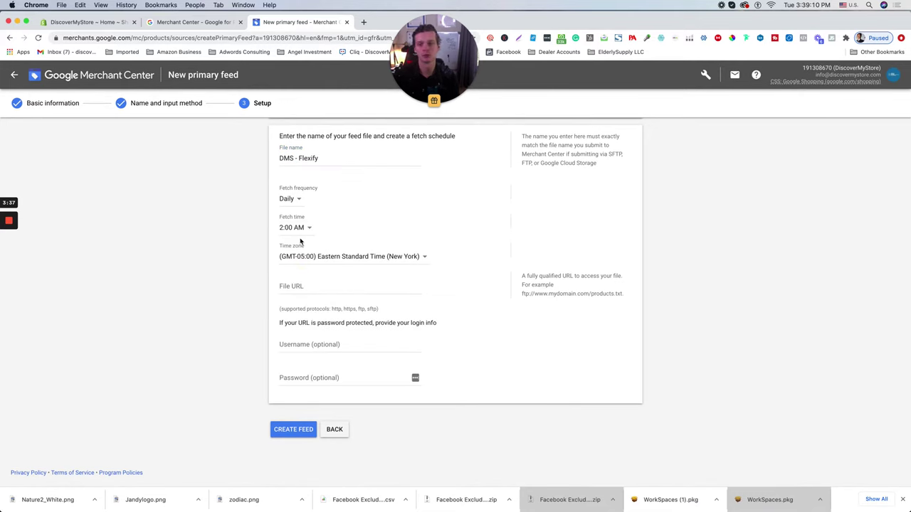
left_click(344, 257)
left_click(223, 285)
- Paste the Flexify feed URL as the File URL and create the feed
left_click(310, 286)
key("super+v")
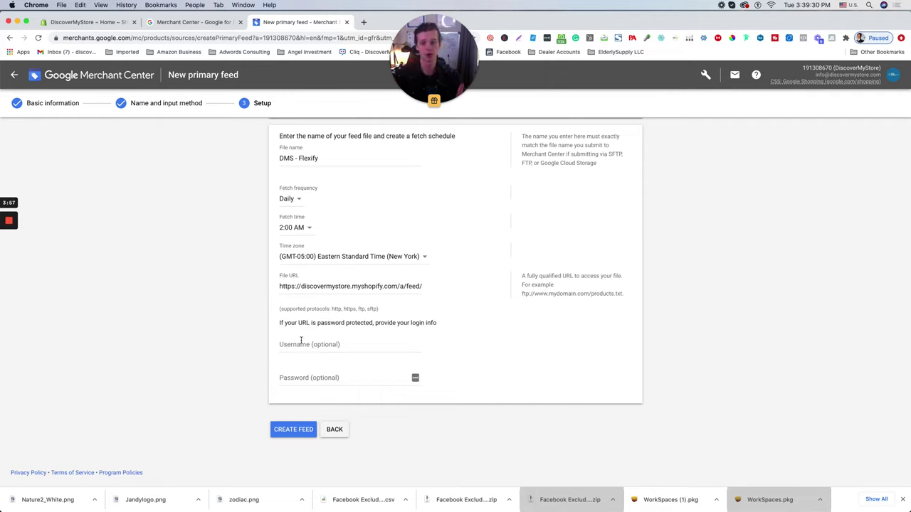
left_click(285, 431)
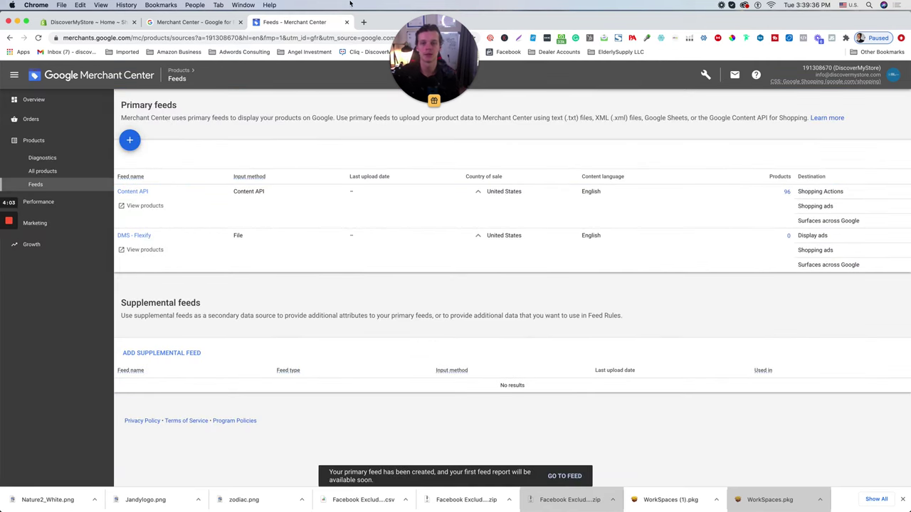
- On the DMS - Flexify feed's Settings tab, choose US Dollar as default currency and save
left_click(135, 235)
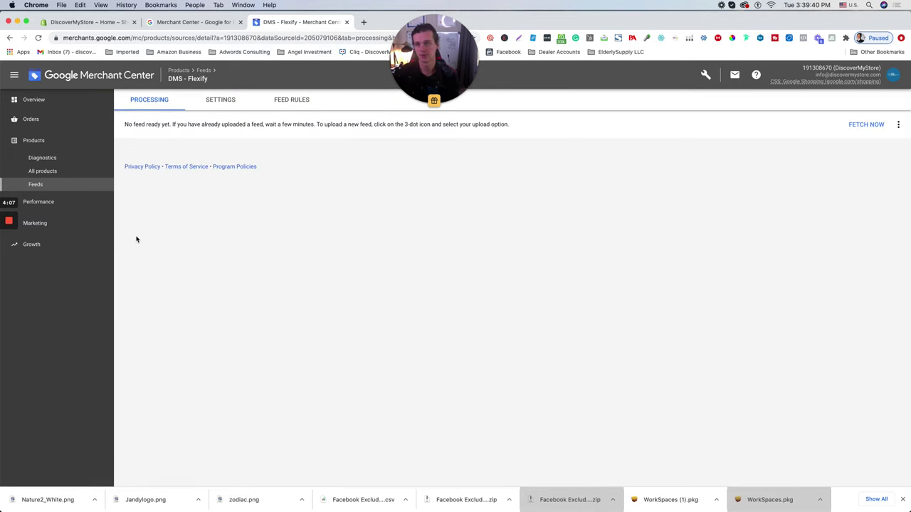
left_click(220, 100)
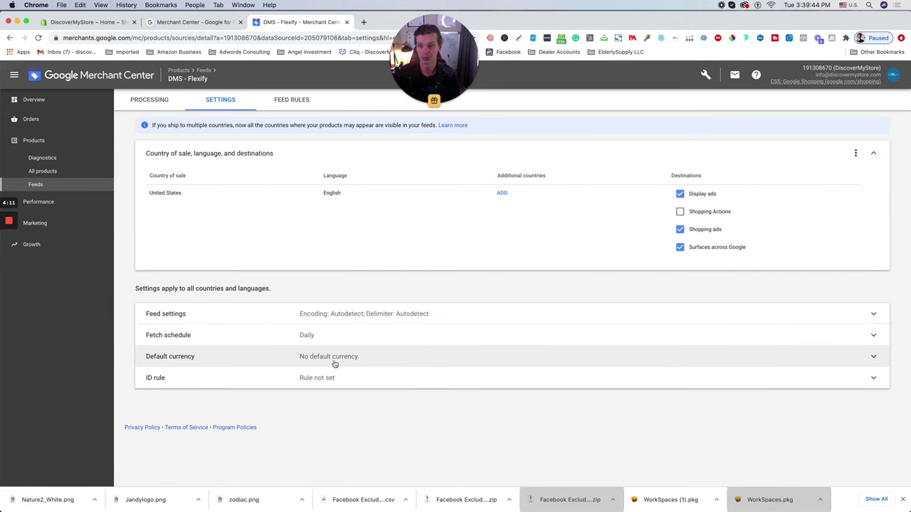
left_click(335, 364)
left_click(64, 191)
left_click(139, 234)
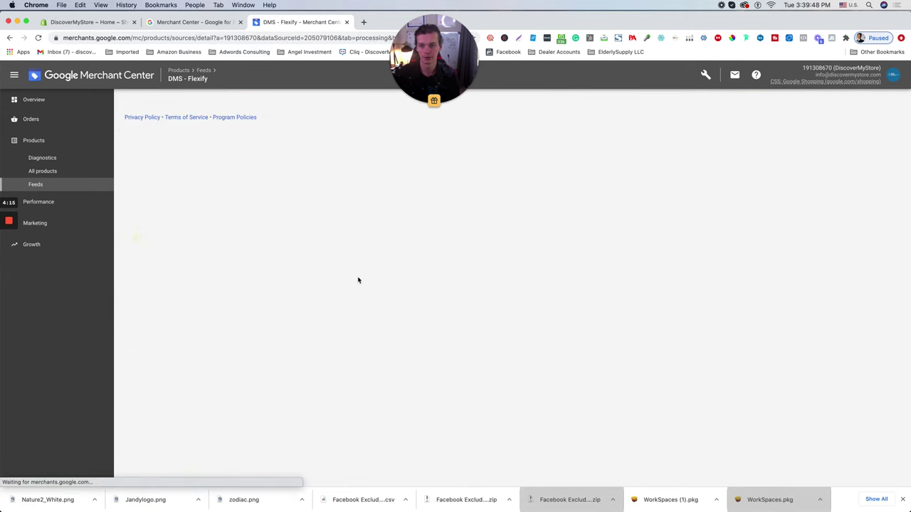
left_click(220, 103)
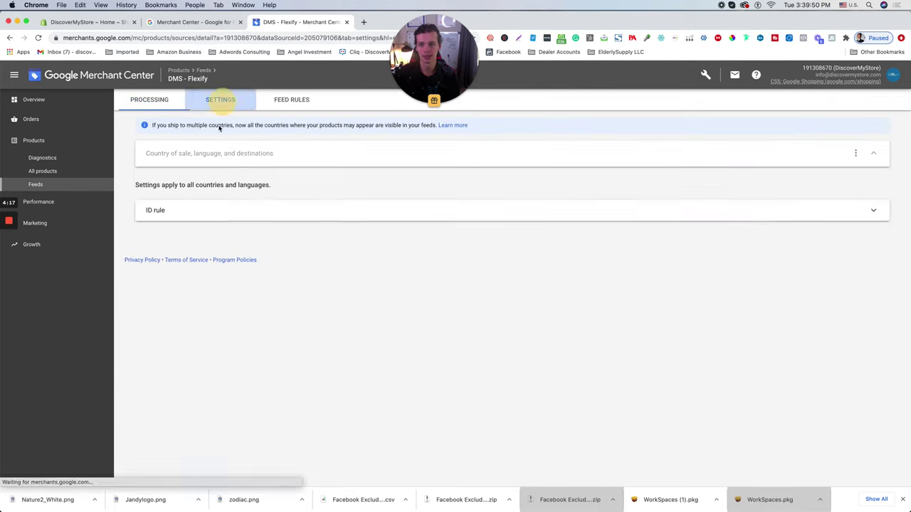
left_click(231, 359)
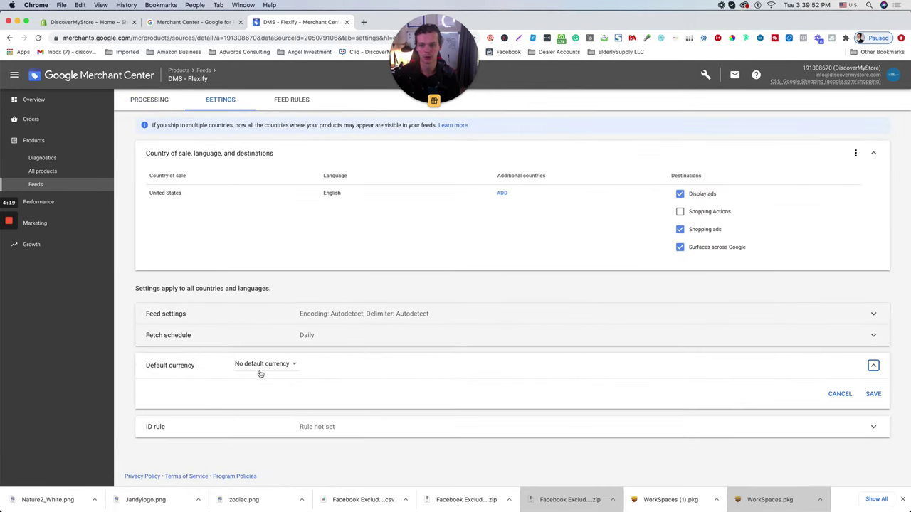
left_click(261, 371)
scroll(293, 342, "down", 15)
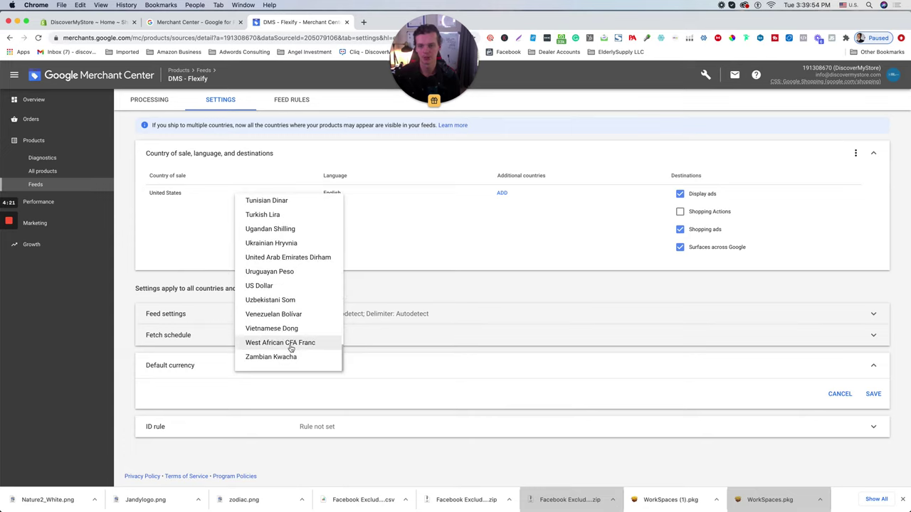
left_click(260, 286)
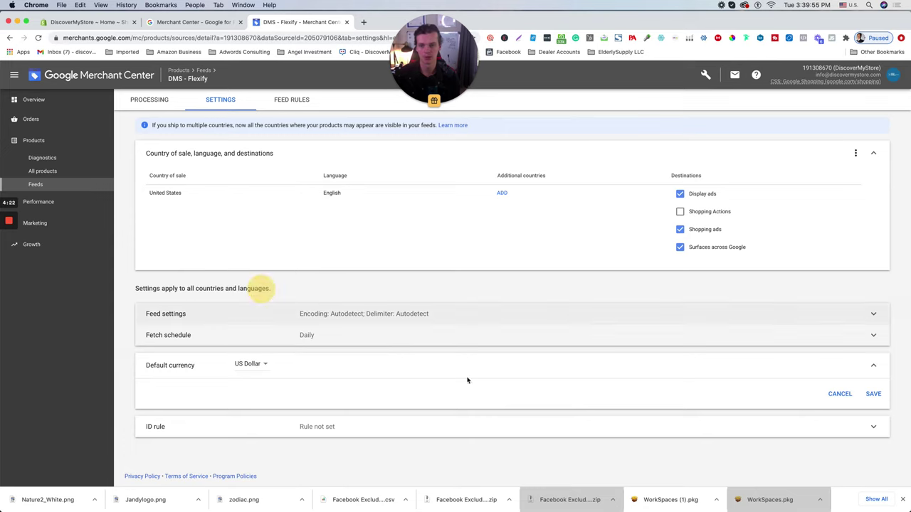
left_click(883, 403)
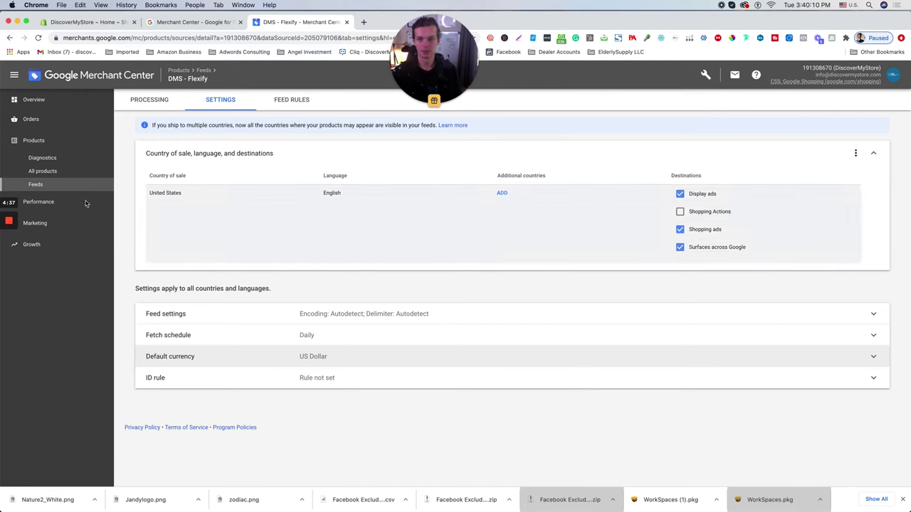
- Open the DMS - Flexify feed and trigger Fetch Now
left_click(35, 185)
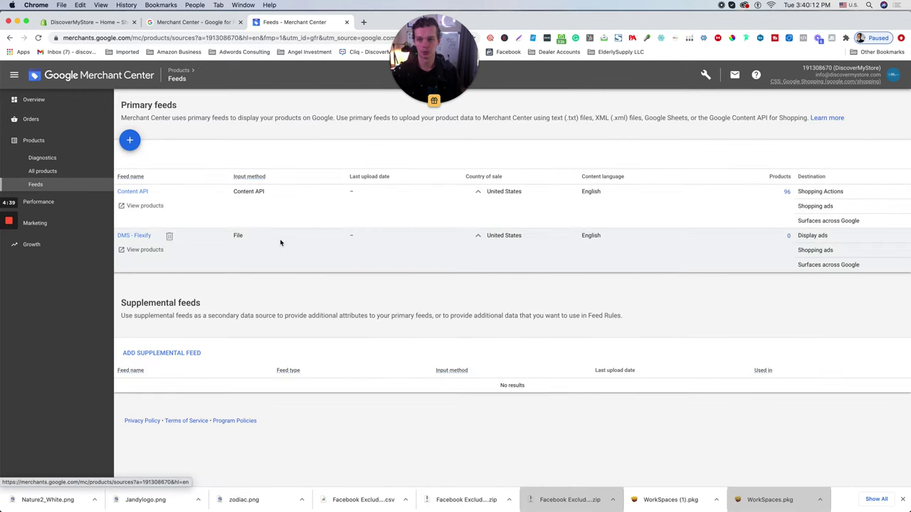
left_click(137, 236)
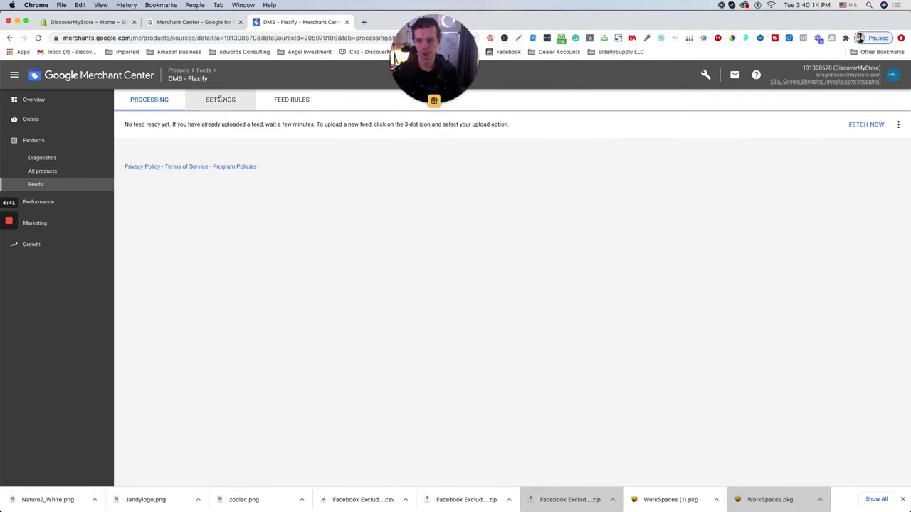
left_click(862, 125)
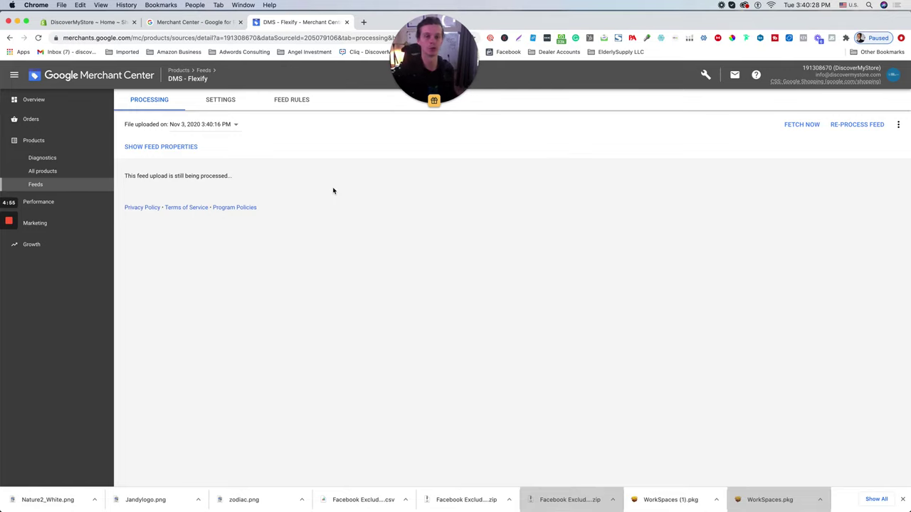
- Reload the feed page and show feed properties to check the upload is processing
key("super+r")
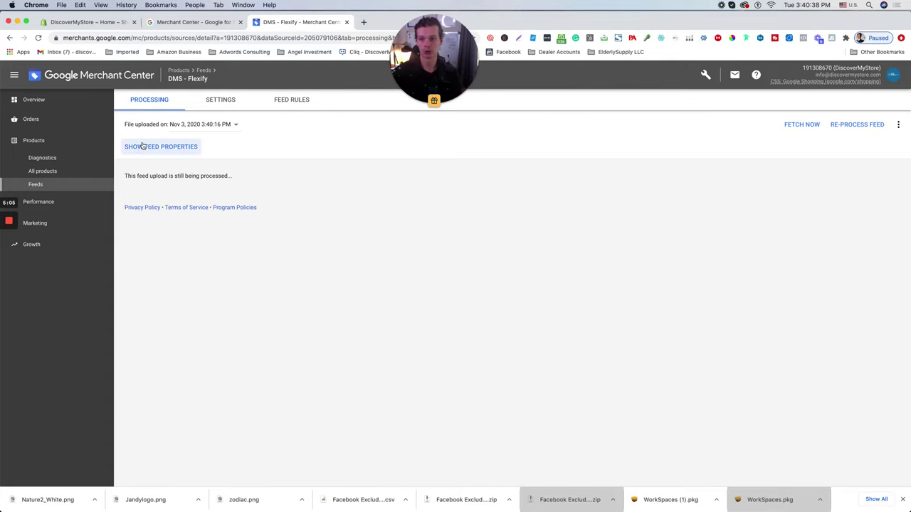
left_click(169, 147)
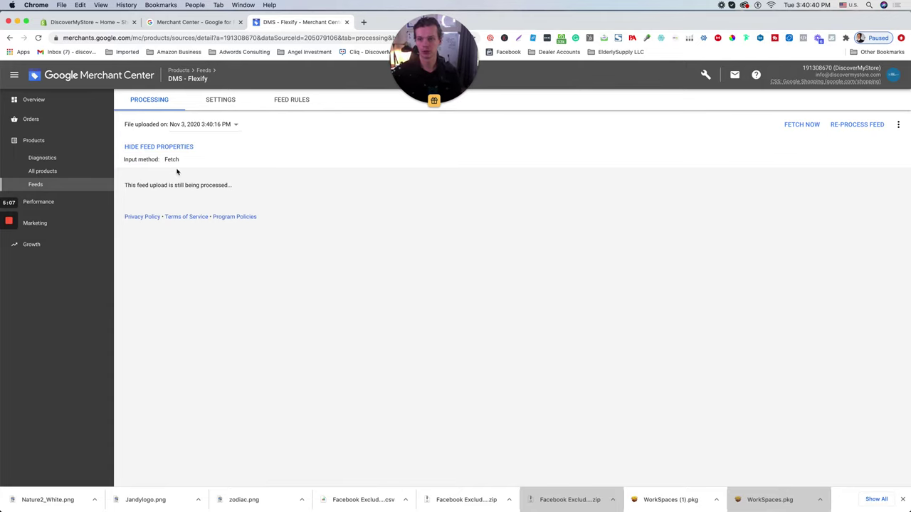
left_click(247, 38)
key("Return")
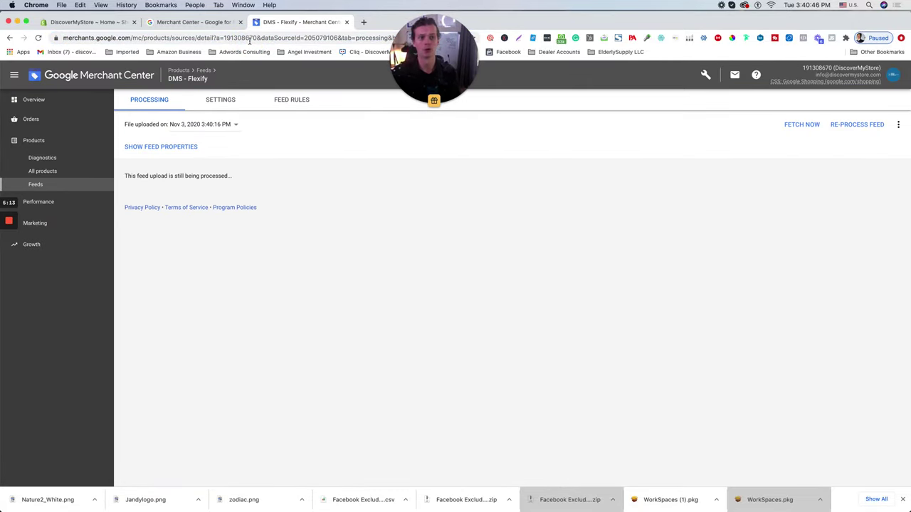
left_click(178, 123)
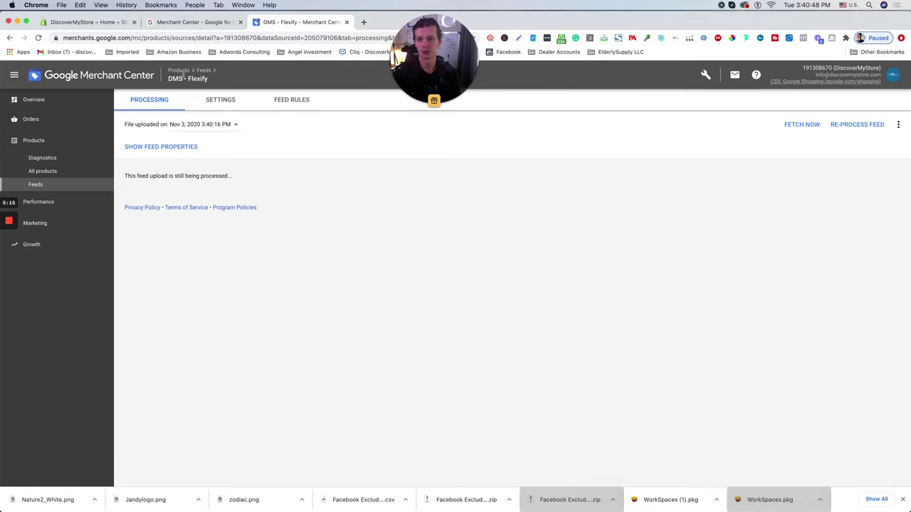
left_click(222, 38)
key("Return")
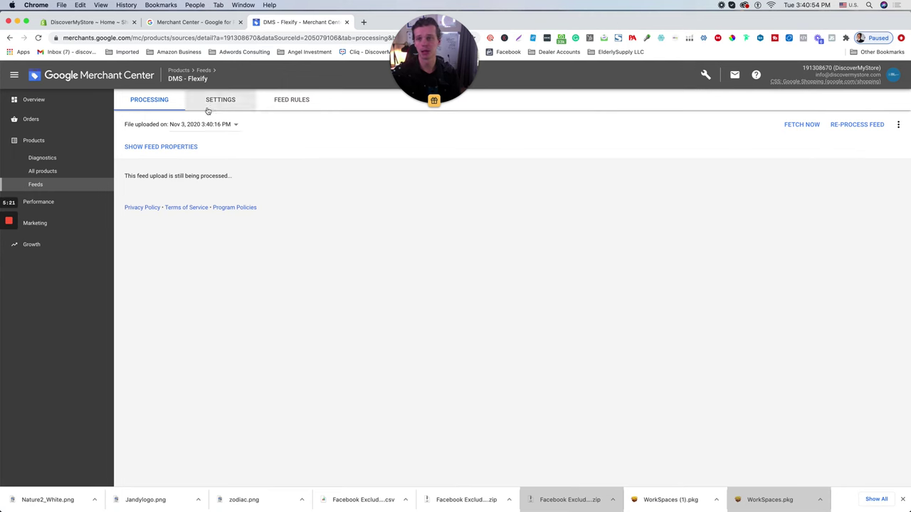
- In Shopify Apps, open Feed For Google Shopping, showing 76 products (48 submitted, 28 pending)
left_click(103, 22)
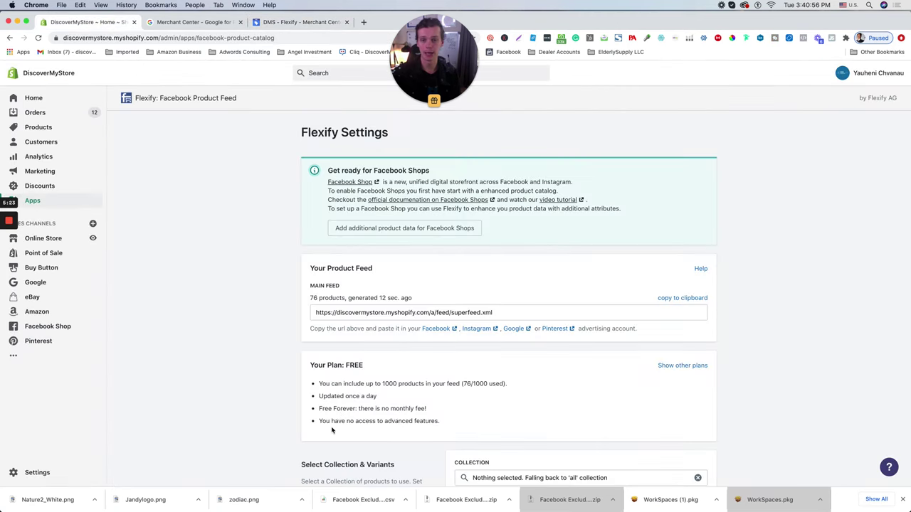
left_click(32, 201)
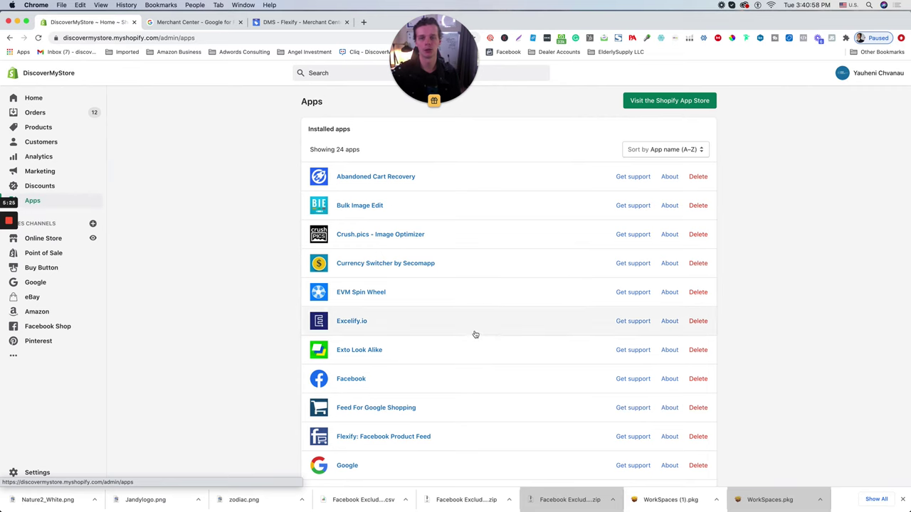
scroll(474, 334, "down", 2)
scroll(425, 343, "down", 1)
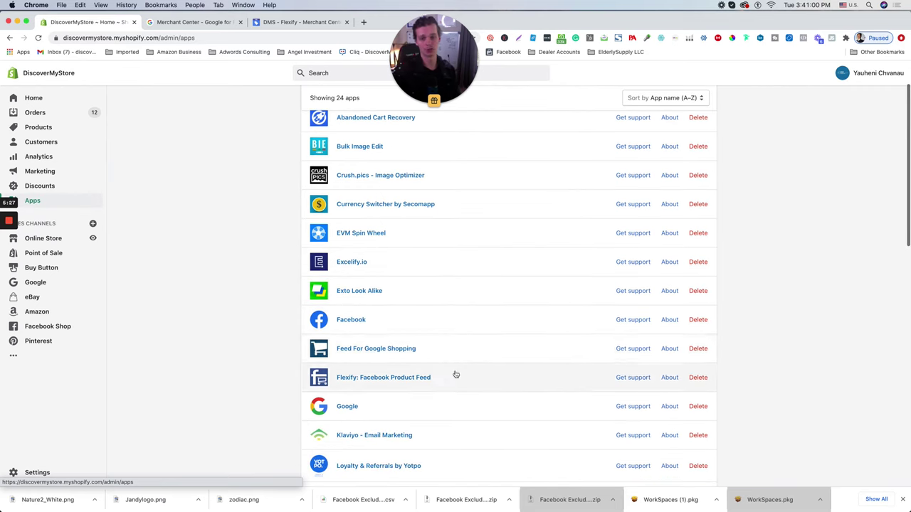
left_click_drag(333, 349, 417, 350)
left_click(422, 351)
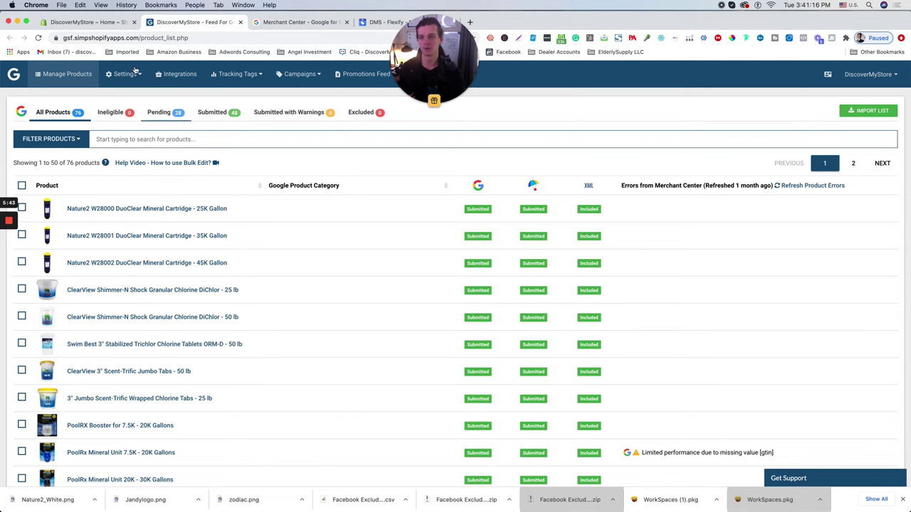
- Show the Settings menu listing Google Shopping, Bing, Facebook Catalog, XML feed and local inventory pages
mouse_move(139, 77)
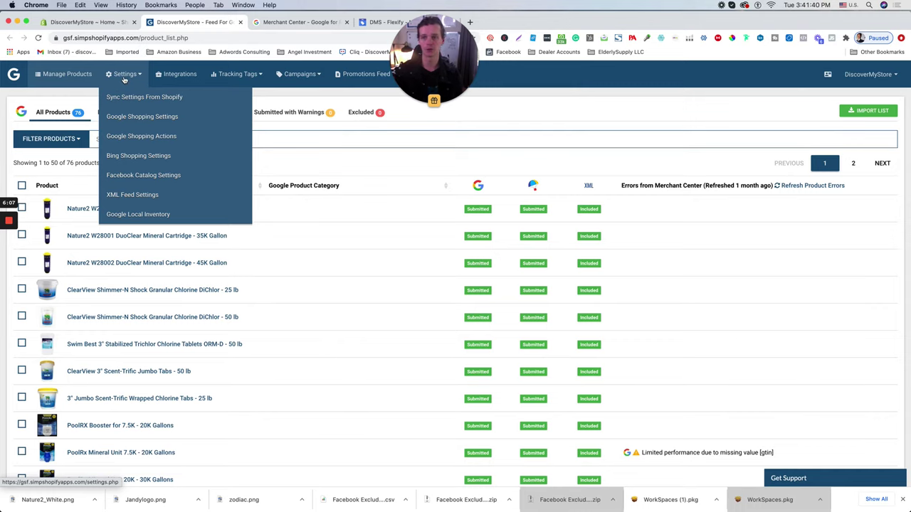
- In Sync Settings From Shopify, use SEO Title and SEO Description, and untick Submit Additional Images
left_click(129, 99)
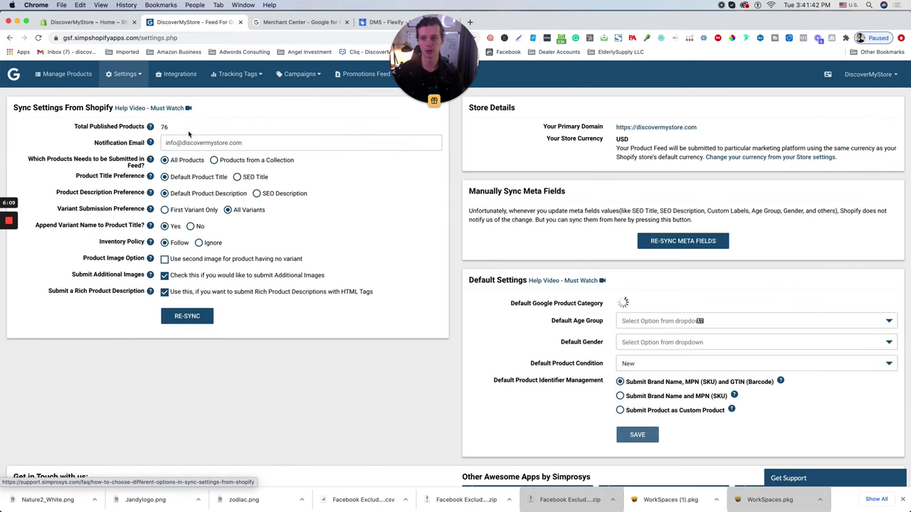
left_click_drag(166, 144, 242, 143)
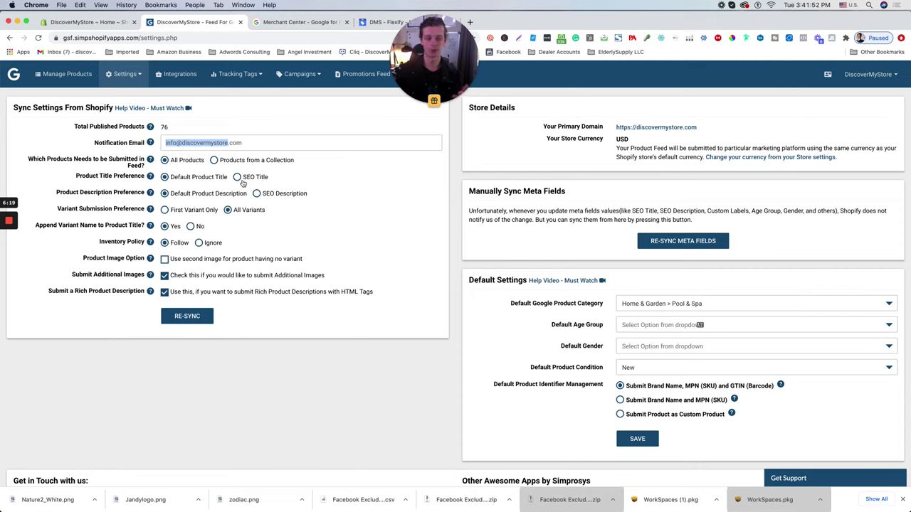
left_click(238, 177)
left_click(256, 194)
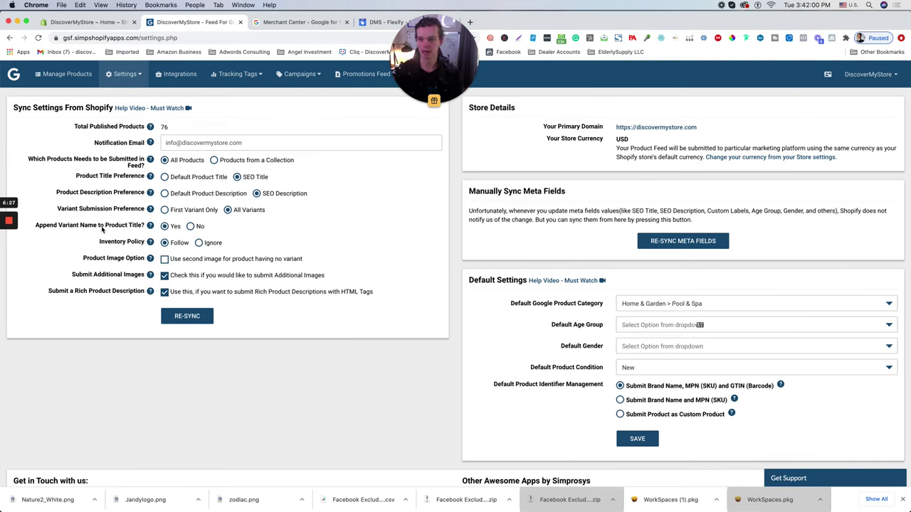
left_click_drag(105, 231, 151, 227)
left_click(157, 228)
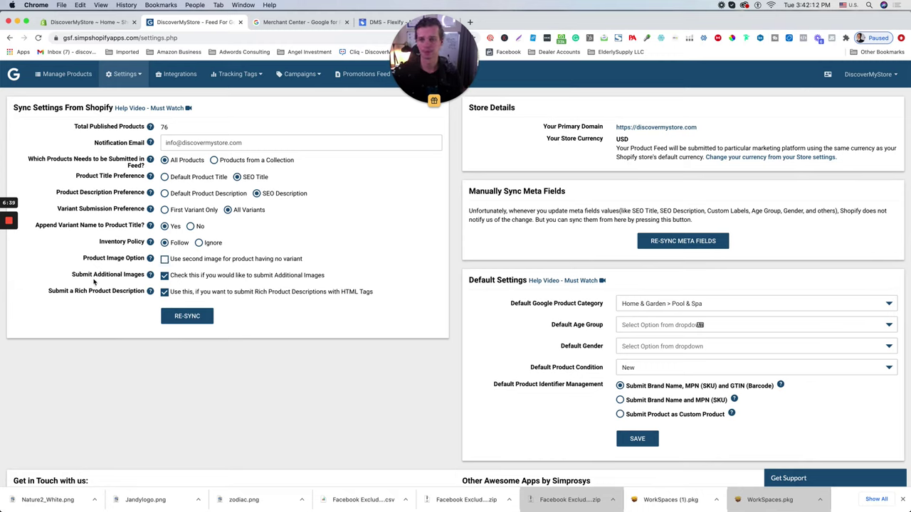
left_click(163, 275)
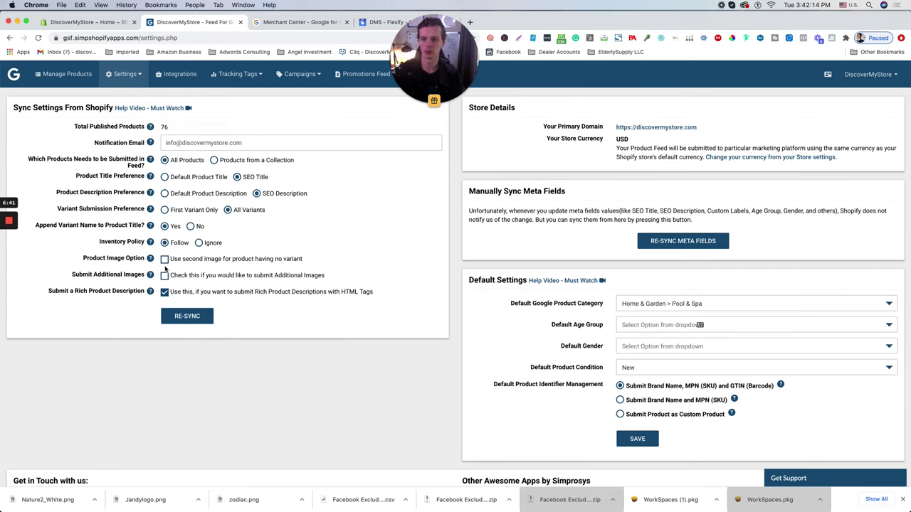
mouse_move(151, 259)
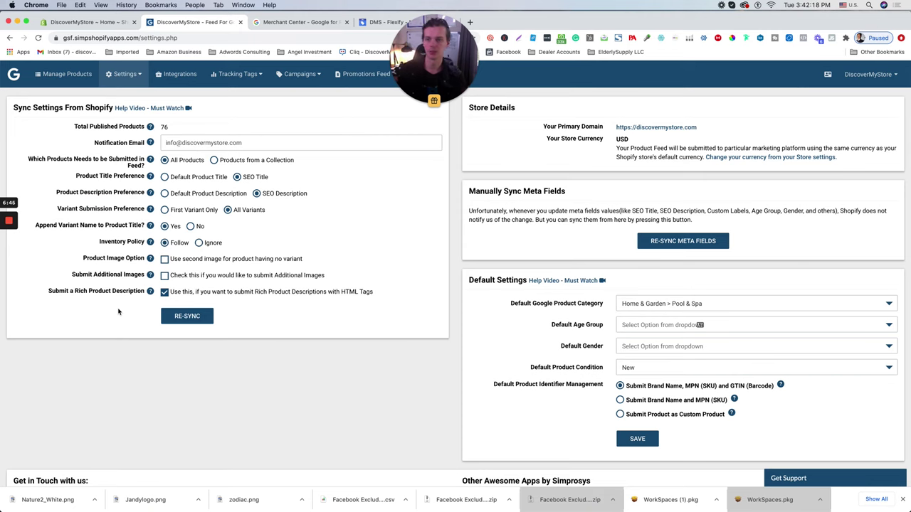
- Re-sync all 76 products from Shopify and confirm, noting Google's 10-hour processing wait
left_click(194, 318)
left_click(551, 139)
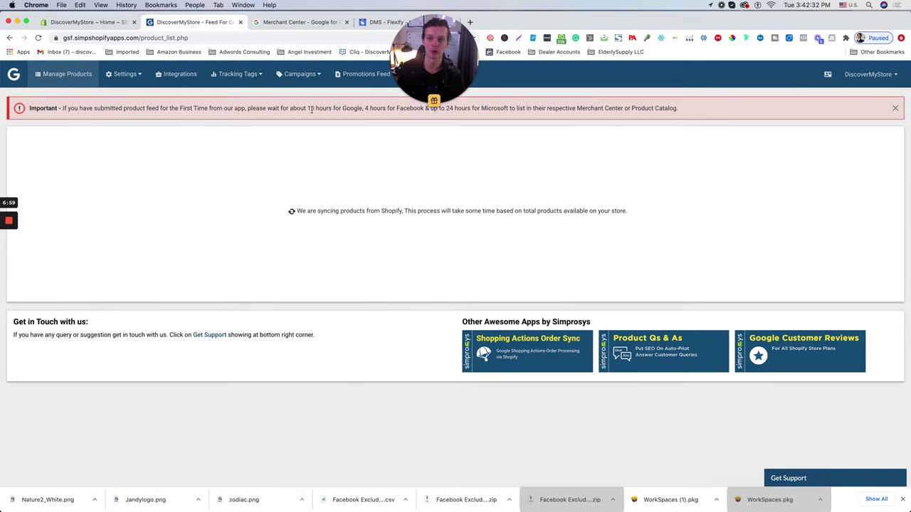
left_click_drag(308, 109, 364, 111)
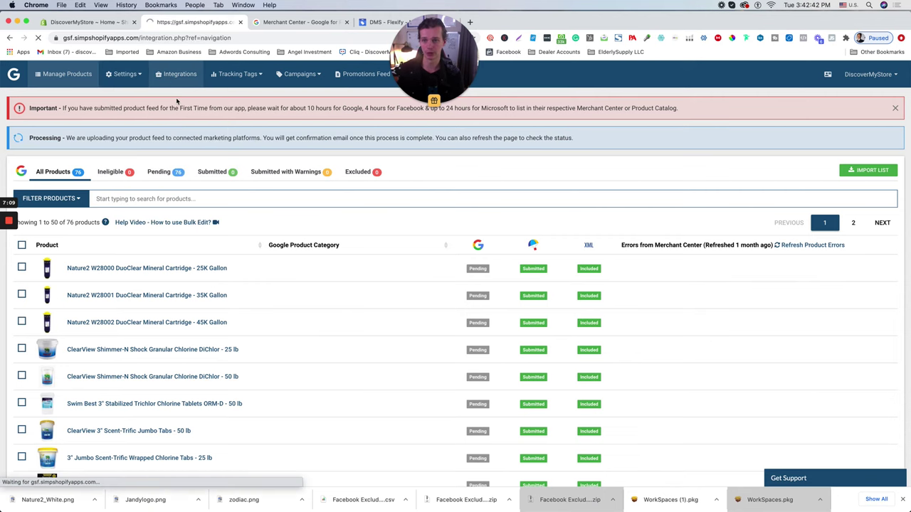
- Reload the product list via Integrations and Manage Products to confirm all 76 products are Submitted
left_click(186, 75)
left_click(471, 169)
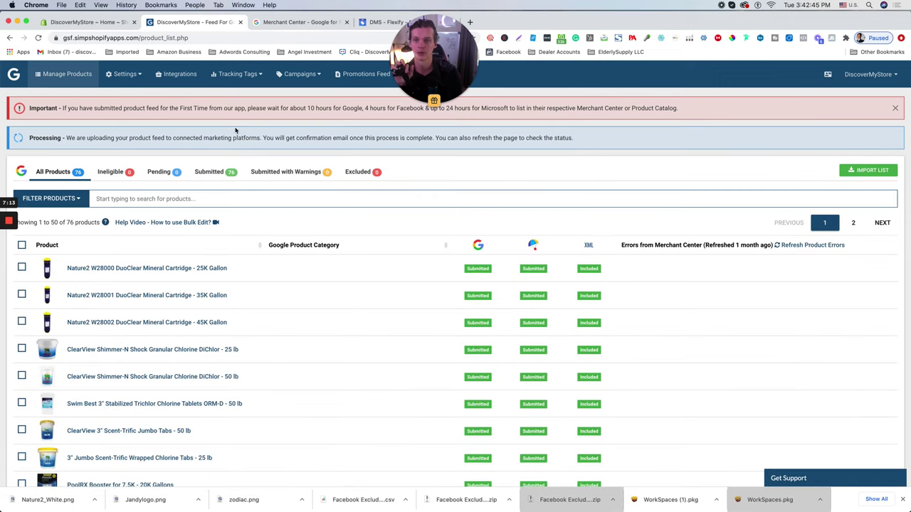
left_click_drag(455, 61, 880, 403)
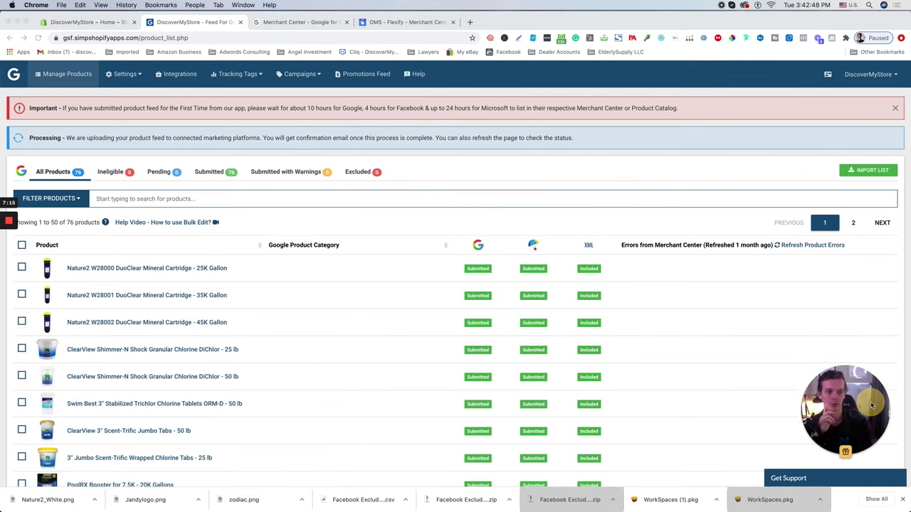
left_click(299, 75)
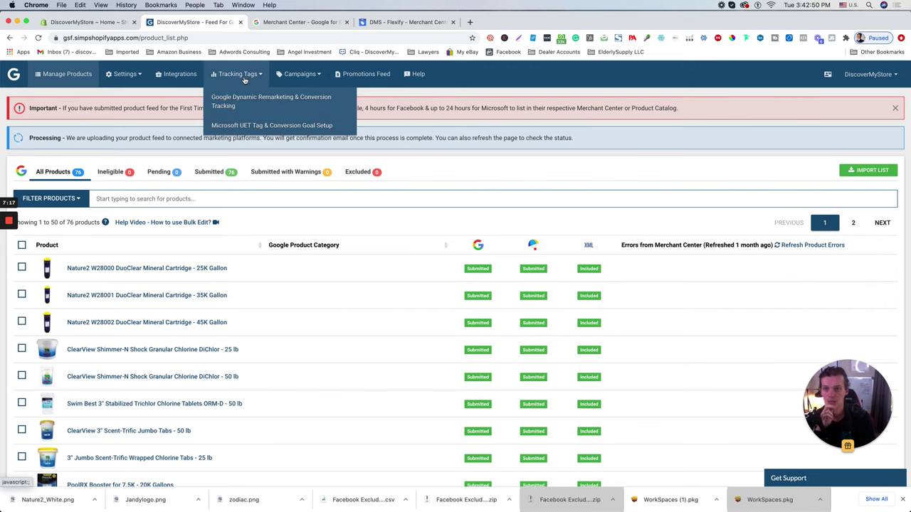
- Open Google Shopping Settings and check the store's primary domain and USD currency
mouse_move(123, 76)
left_click(122, 118)
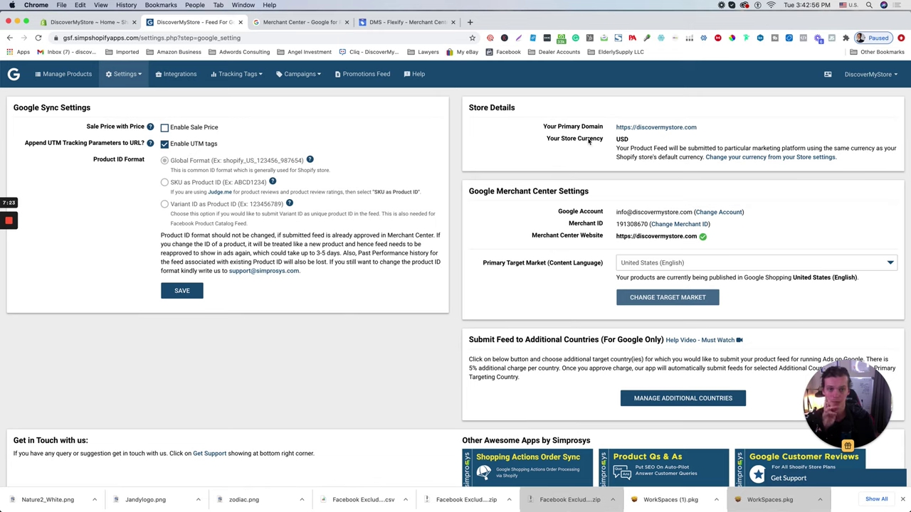
left_click_drag(543, 129, 704, 128)
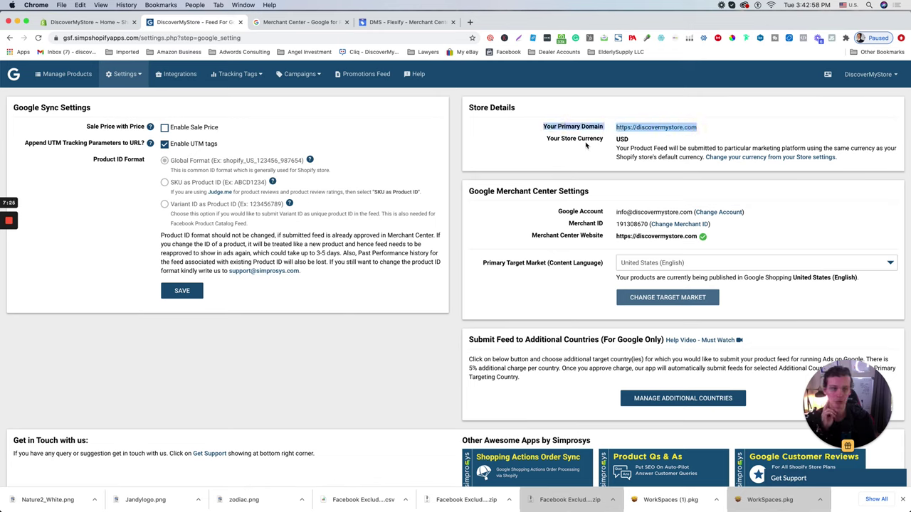
left_click_drag(556, 140, 691, 142)
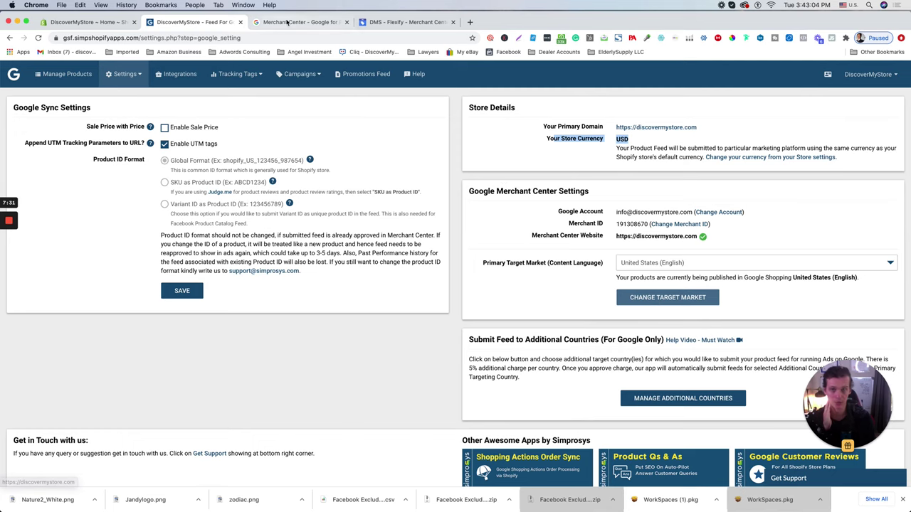
- Compare the linked Merchant Center account number with Merchant Center, then change the target market
left_click(402, 22)
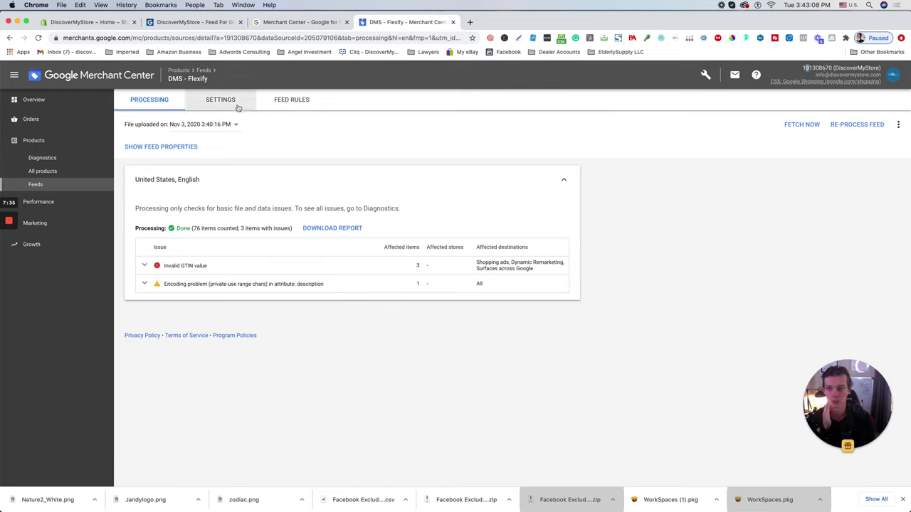
left_click_drag(804, 68, 864, 67)
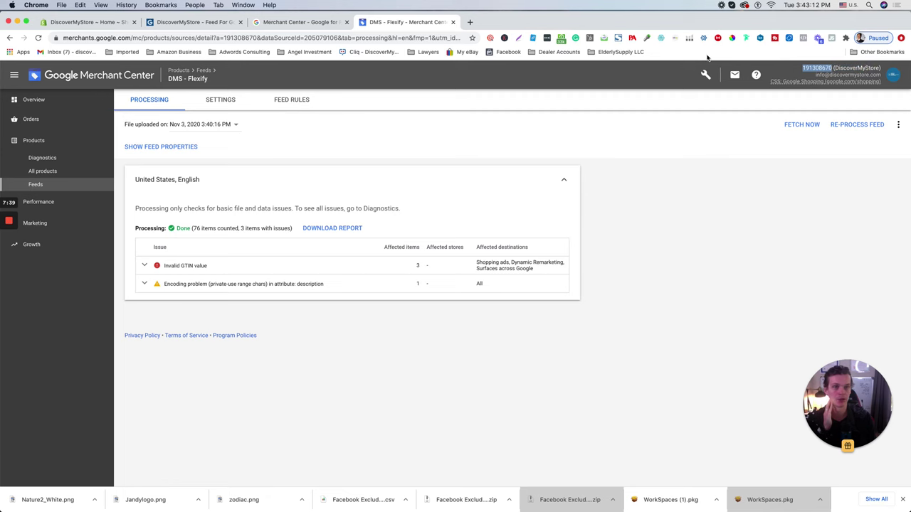
left_click(192, 22)
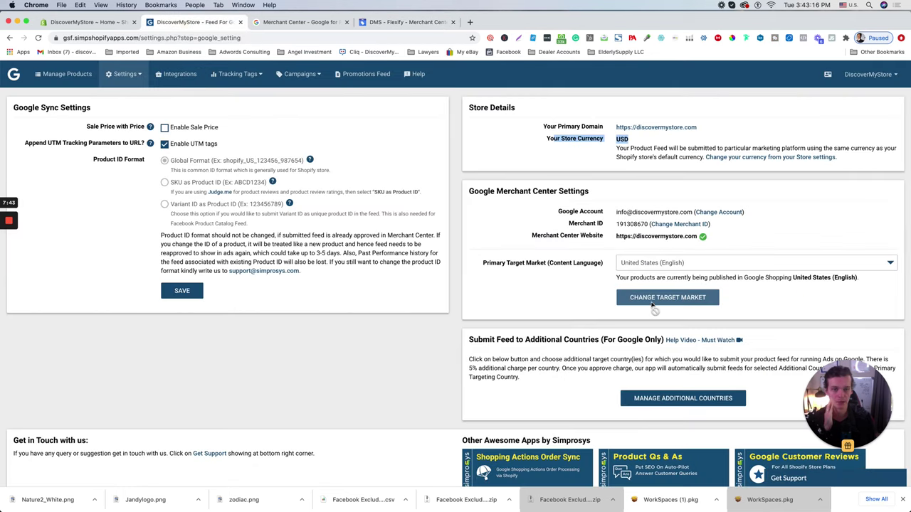
left_click(637, 297)
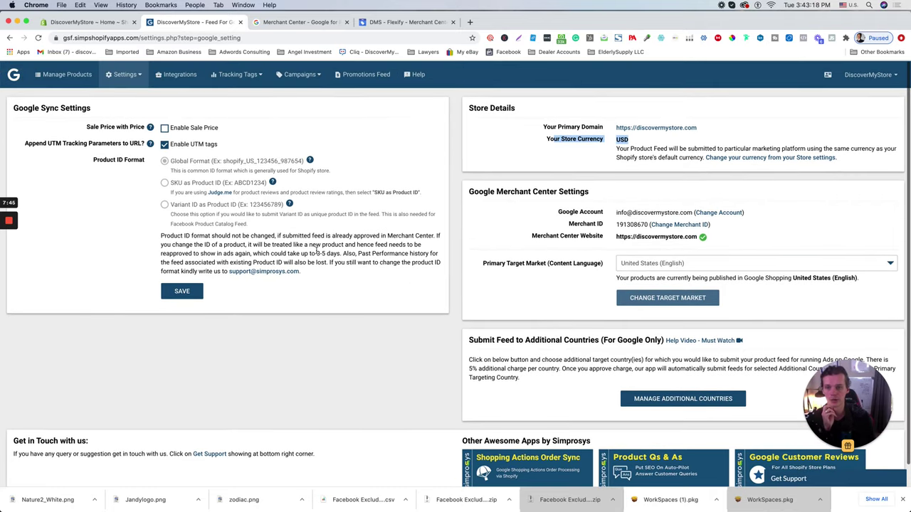
mouse_move(129, 75)
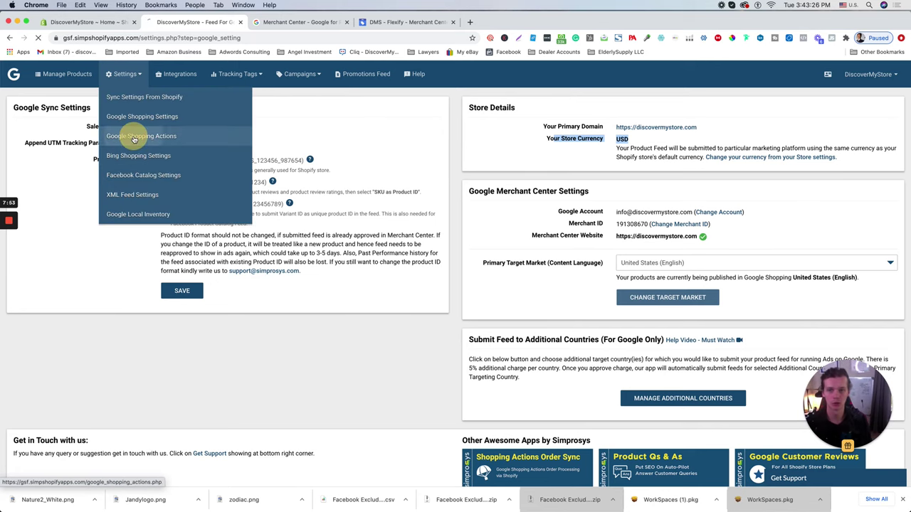
- Review the Google Shopping Actions and Sync Settings From Shopify pages, then the 76-product list
left_click(136, 135)
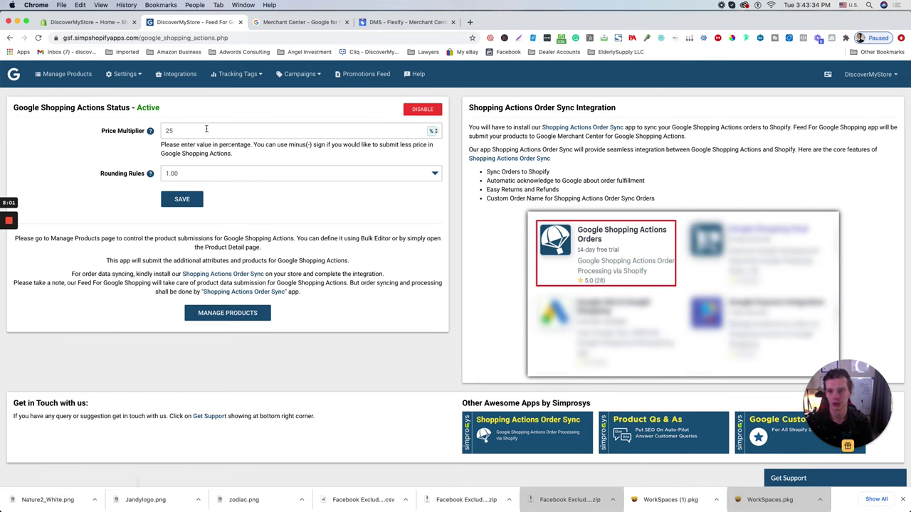
left_click(123, 74)
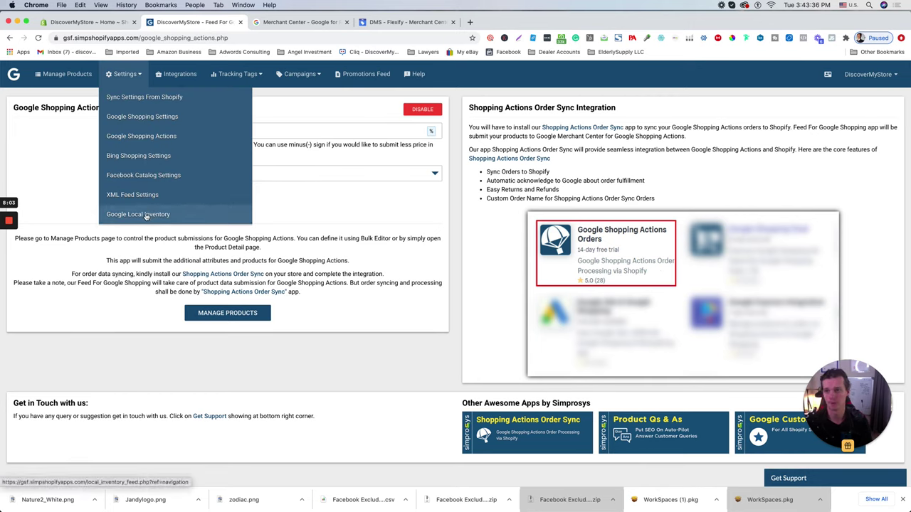
left_click(178, 99)
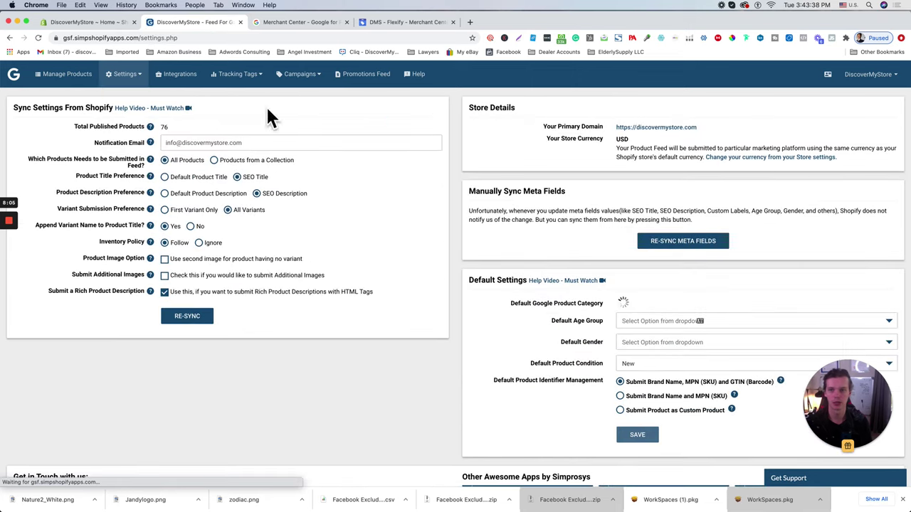
left_click(64, 74)
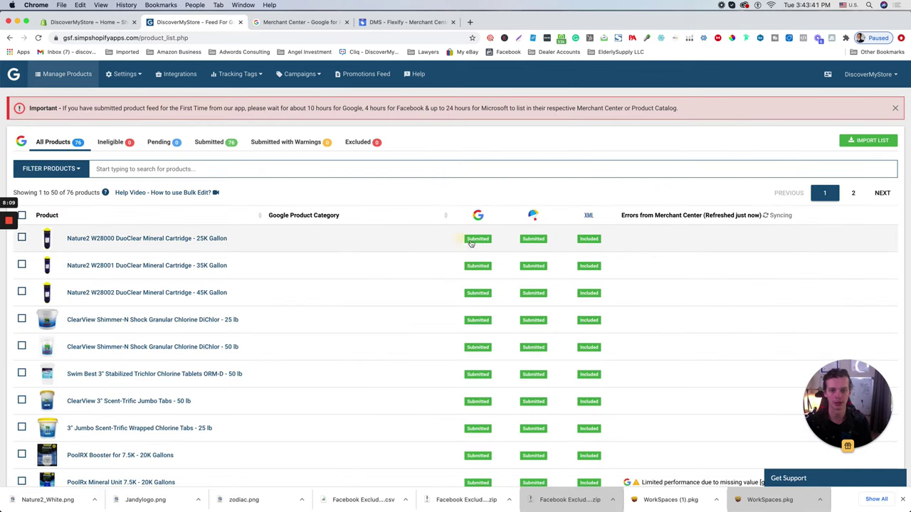
left_click(488, 257)
- Go through Merchant Center's overview and diagnostics to the Feeds page and reload it
key("super+1")
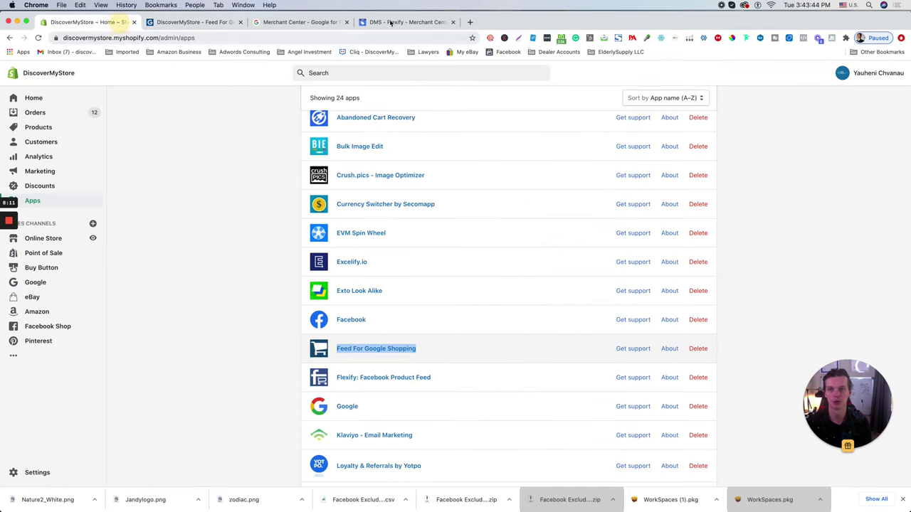
left_click(391, 22)
left_click(37, 100)
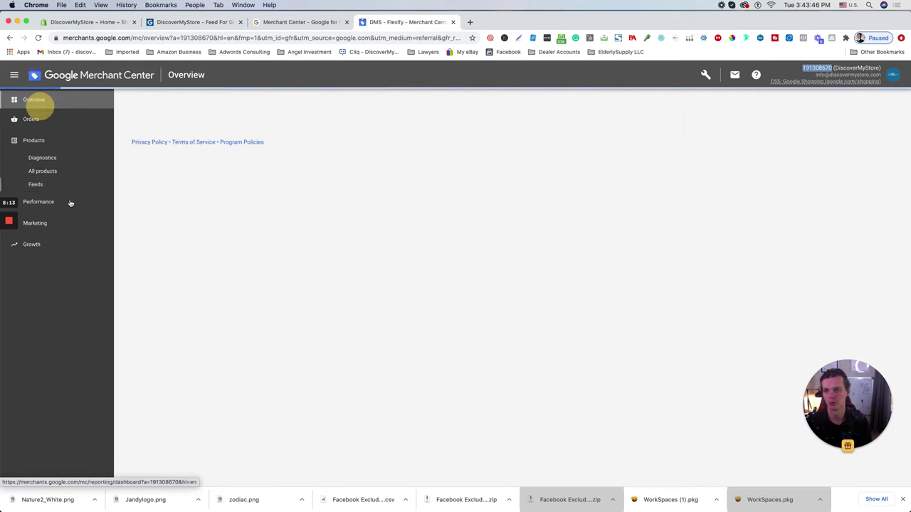
left_click(42, 142)
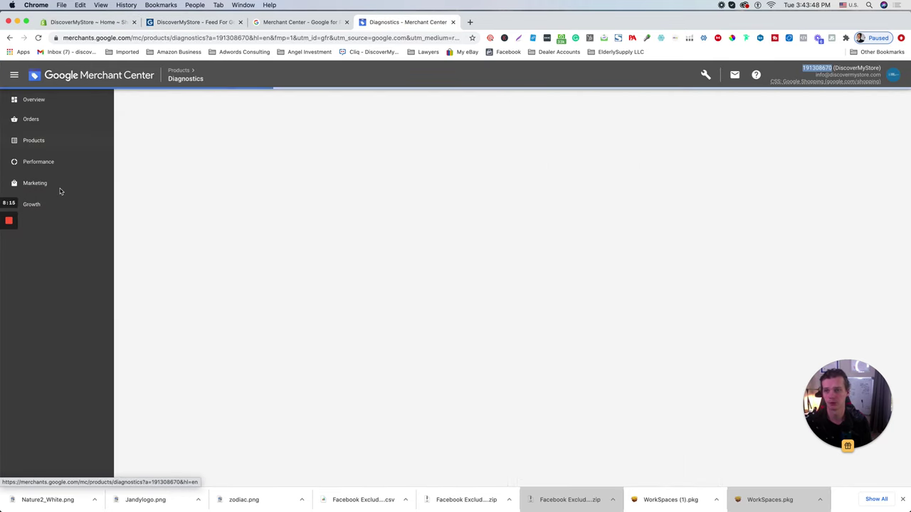
left_click(39, 184)
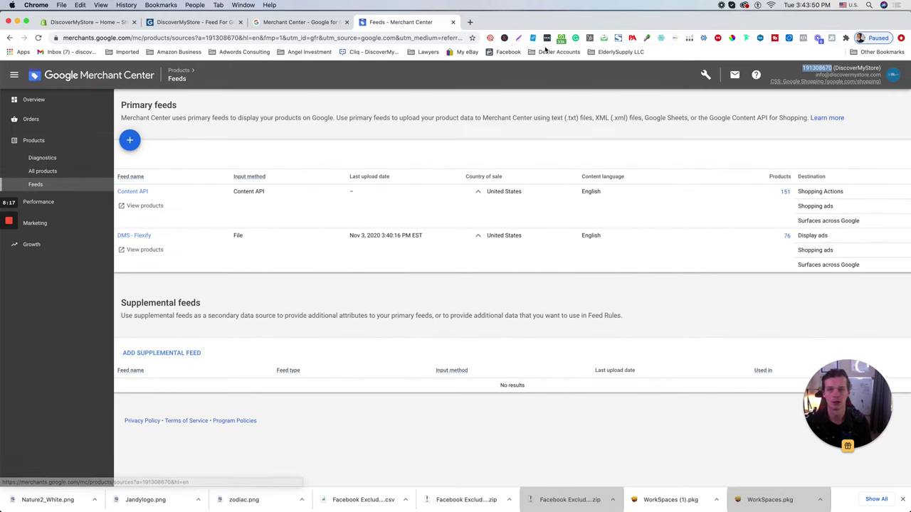
left_click(409, 37)
key("Return")
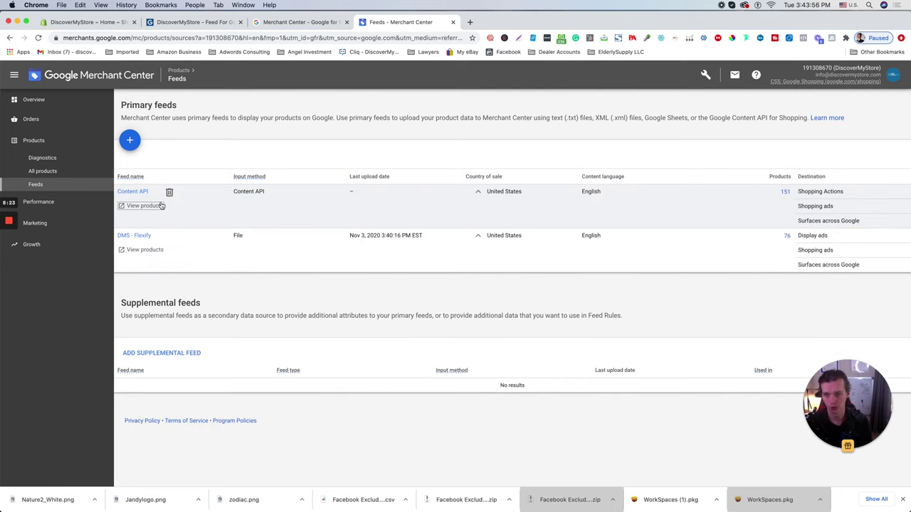
- Open the Content API feed's settings: United States, English, with Shopping Actions, Shopping ads and Surfaces
left_click(173, 23)
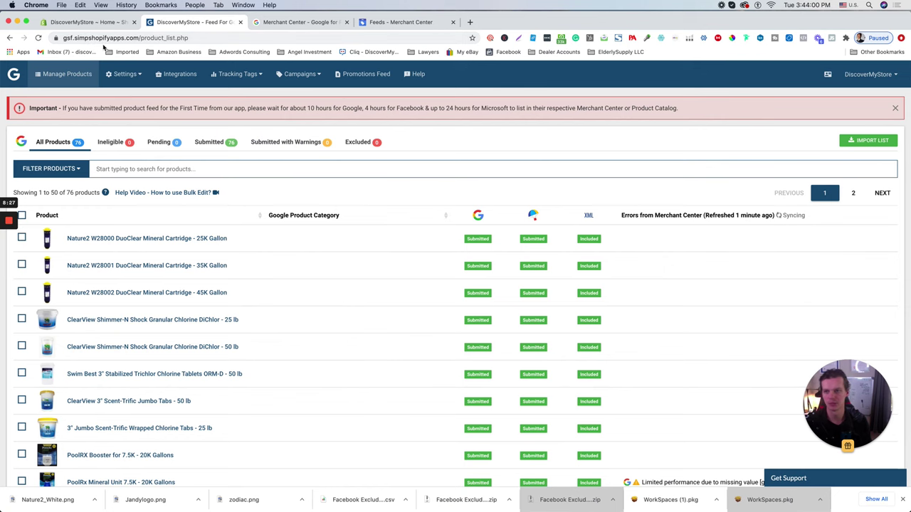
left_click(388, 22)
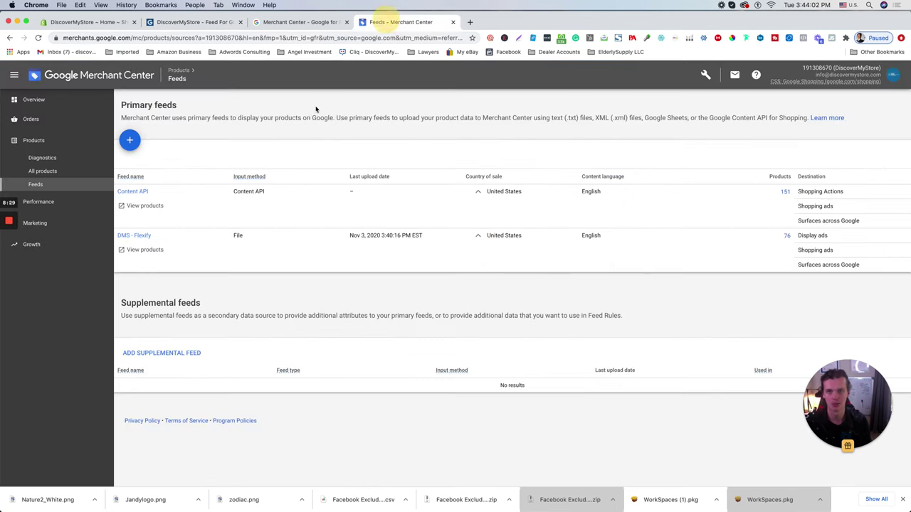
left_click(136, 193)
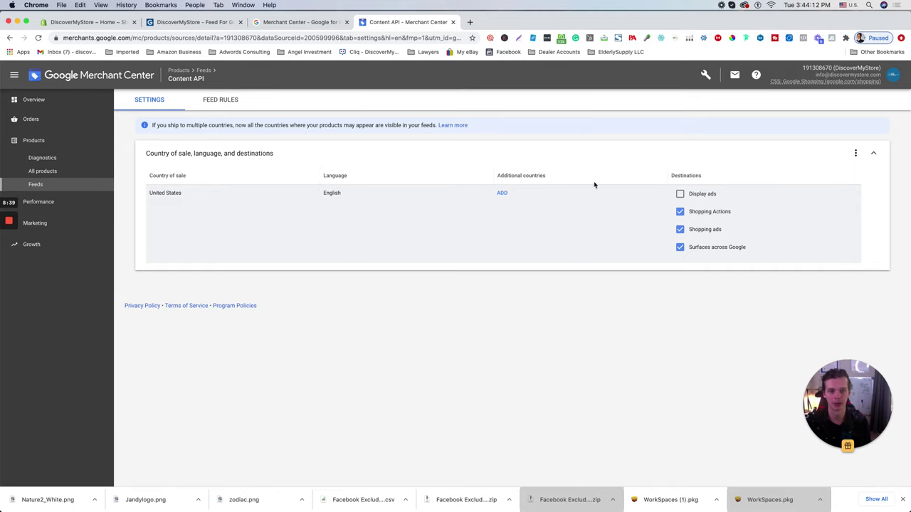
- Review item diagnostics (47 active, 1 disapproved), then return to the Feeds list
left_click(44, 157)
mouse_move(881, 342)
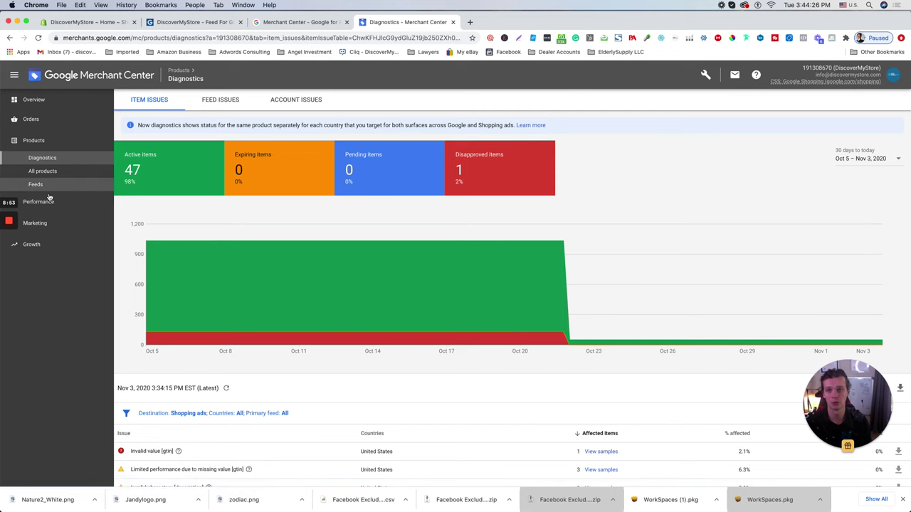
left_click(78, 183)
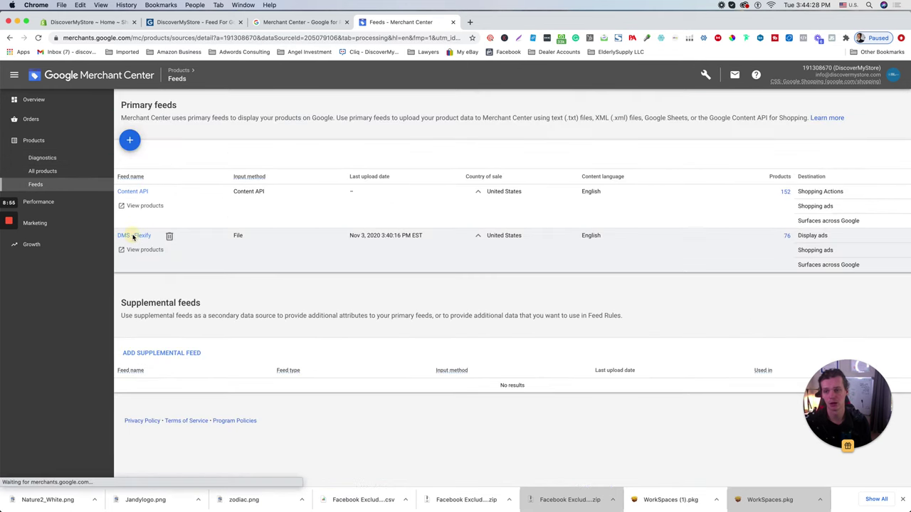
left_click(131, 235)
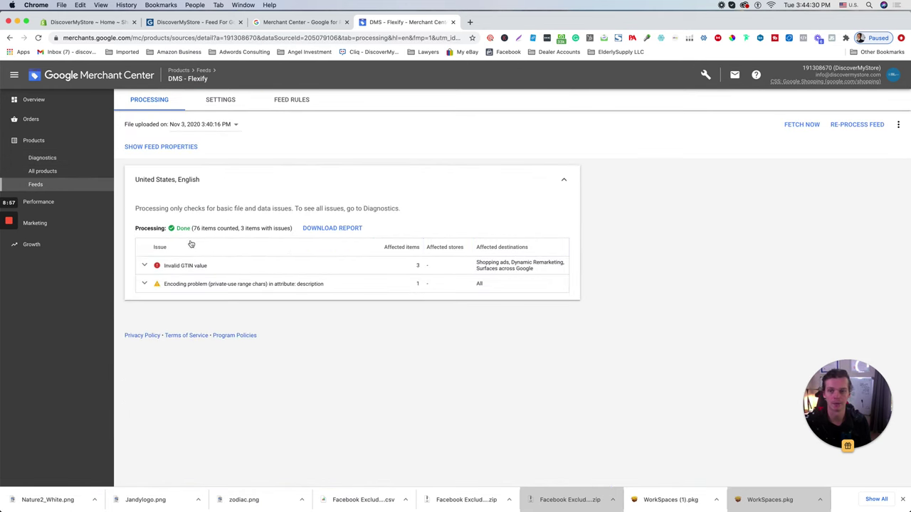
left_click_drag(176, 229, 294, 229)
left_click(330, 330)
left_click(142, 265)
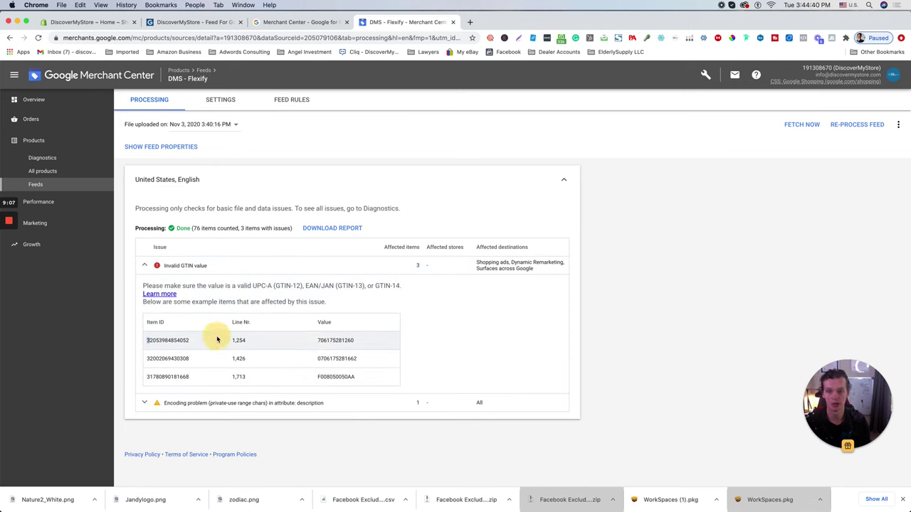
double_click(163, 340)
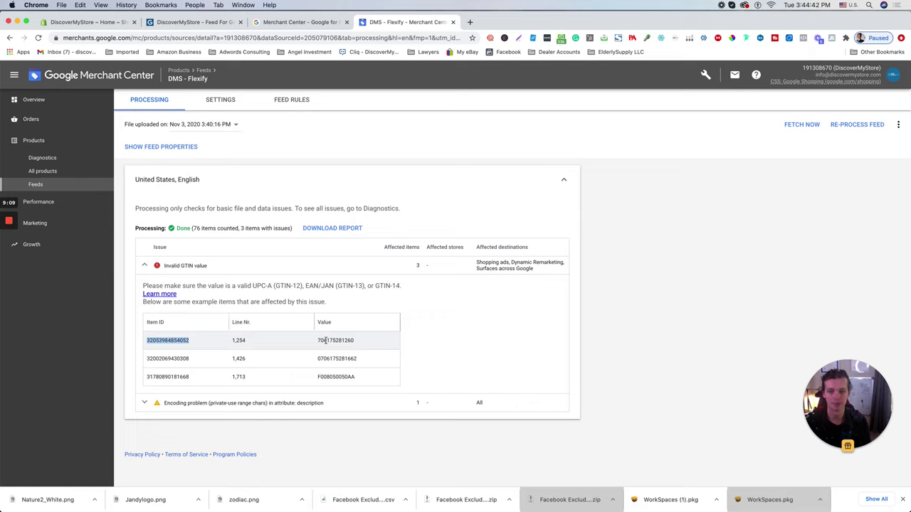
left_click(168, 359)
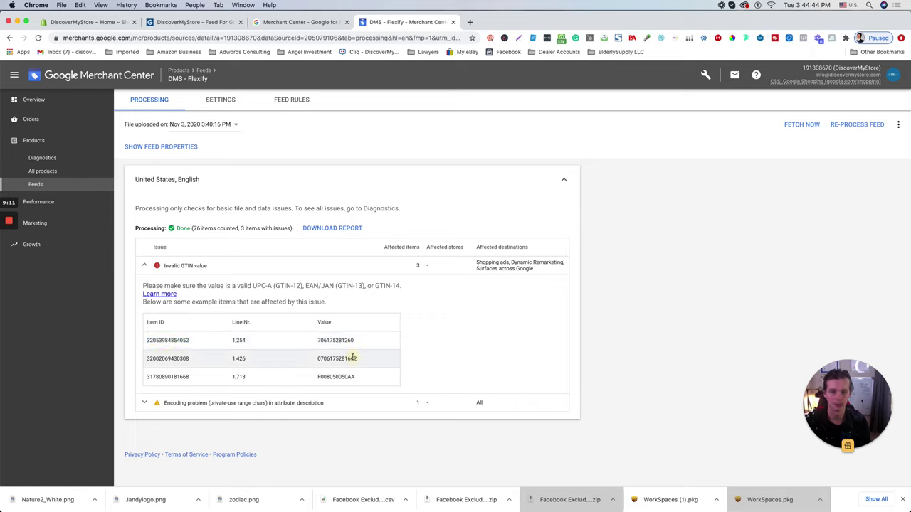
double_click(170, 339)
left_click(163, 357)
double_click(185, 266)
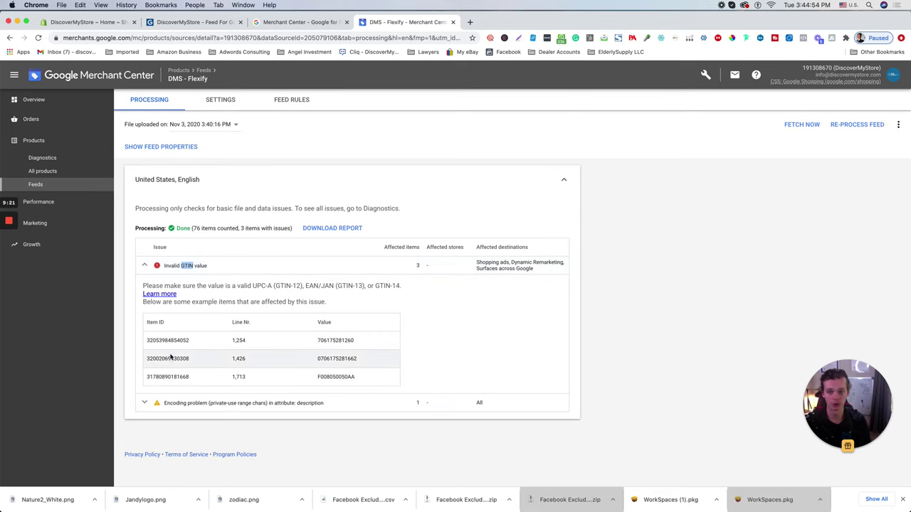
left_click(144, 269)
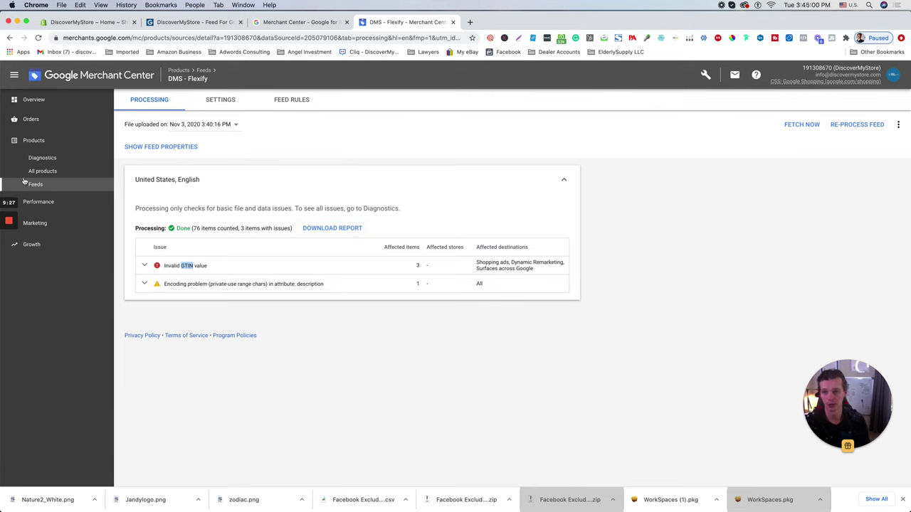
left_click(59, 191)
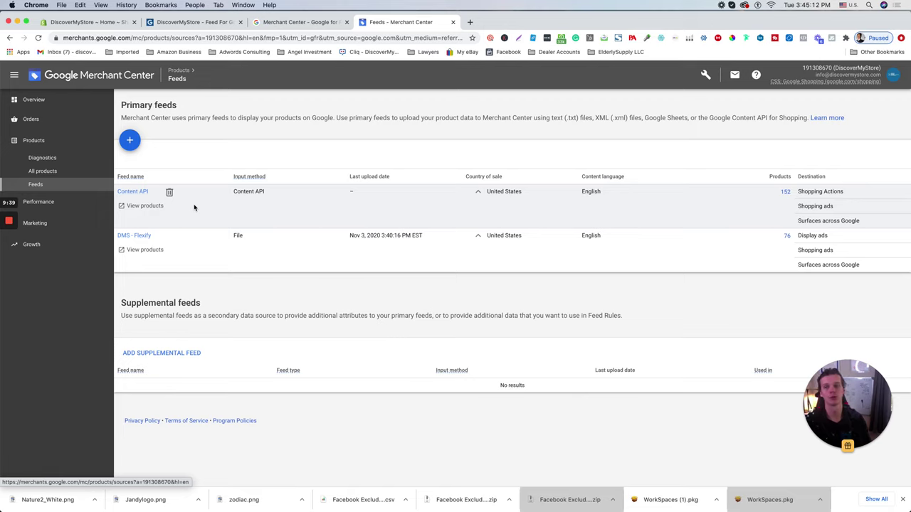
- Create a new primary feed for the United States in English and continue to input method
left_click(130, 139)
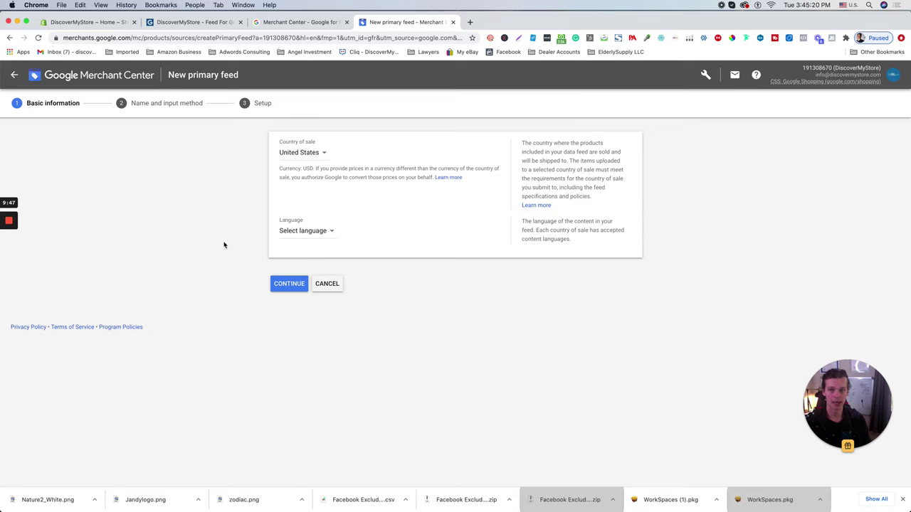
left_click(304, 233)
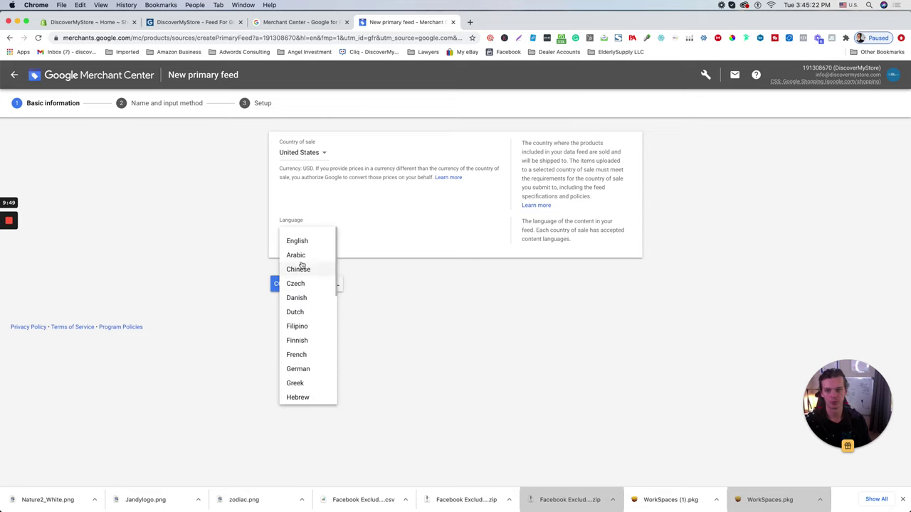
left_click(301, 246)
left_click(289, 435)
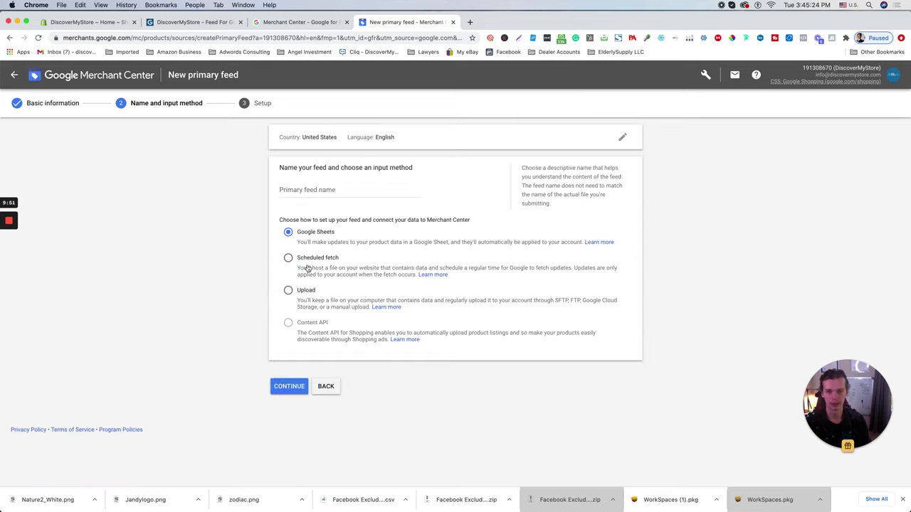